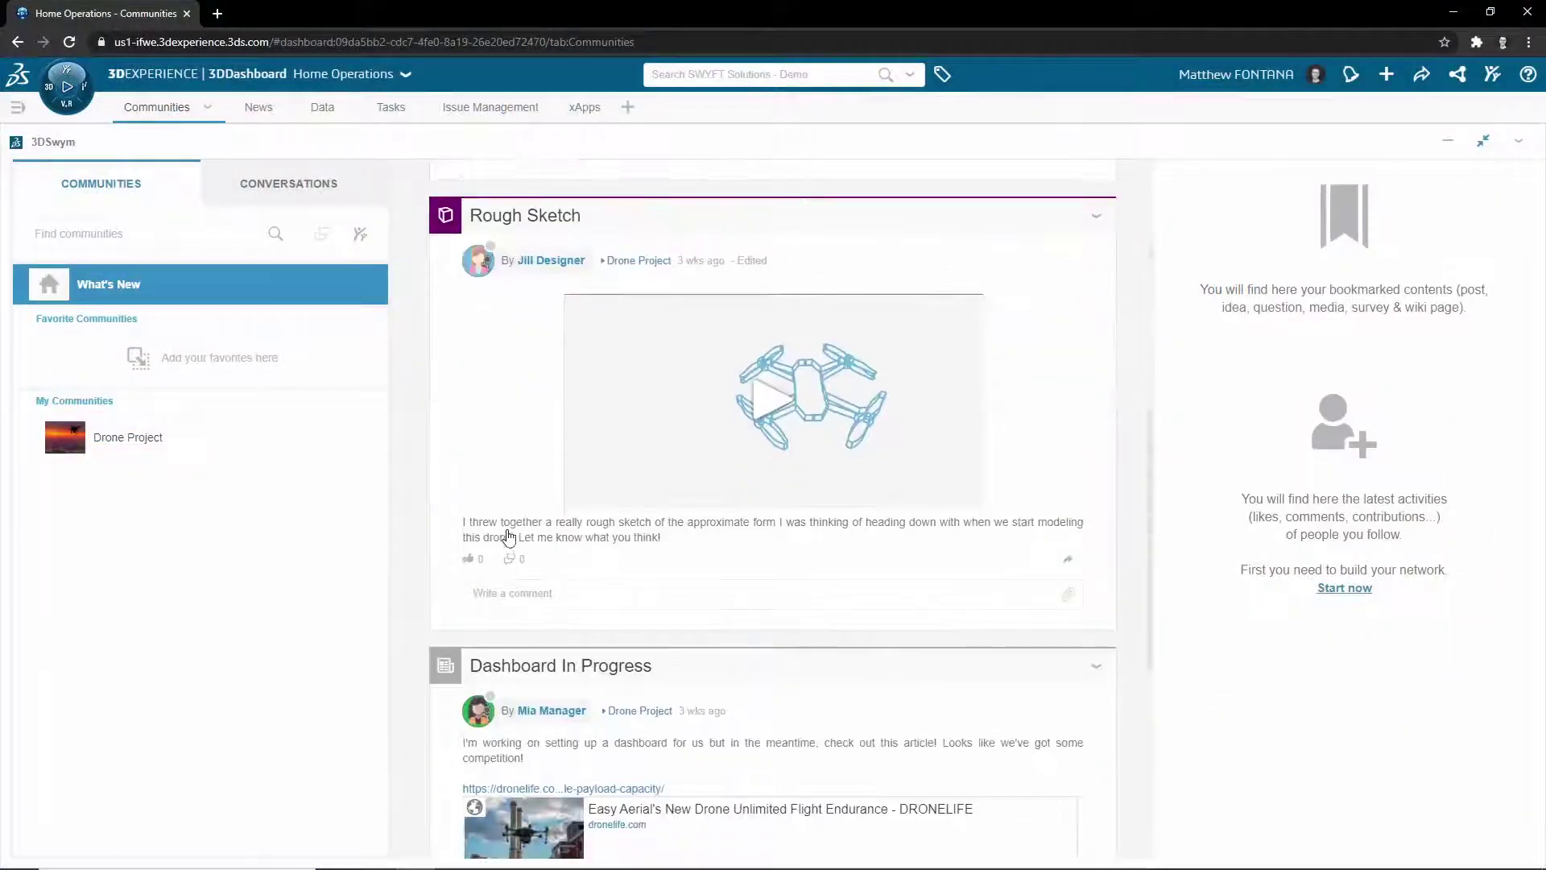
# - Post the comment 'They won't know what hit them!' under the Dashboard In Progress post
pyautogui.scroll(-3, 486, 523)
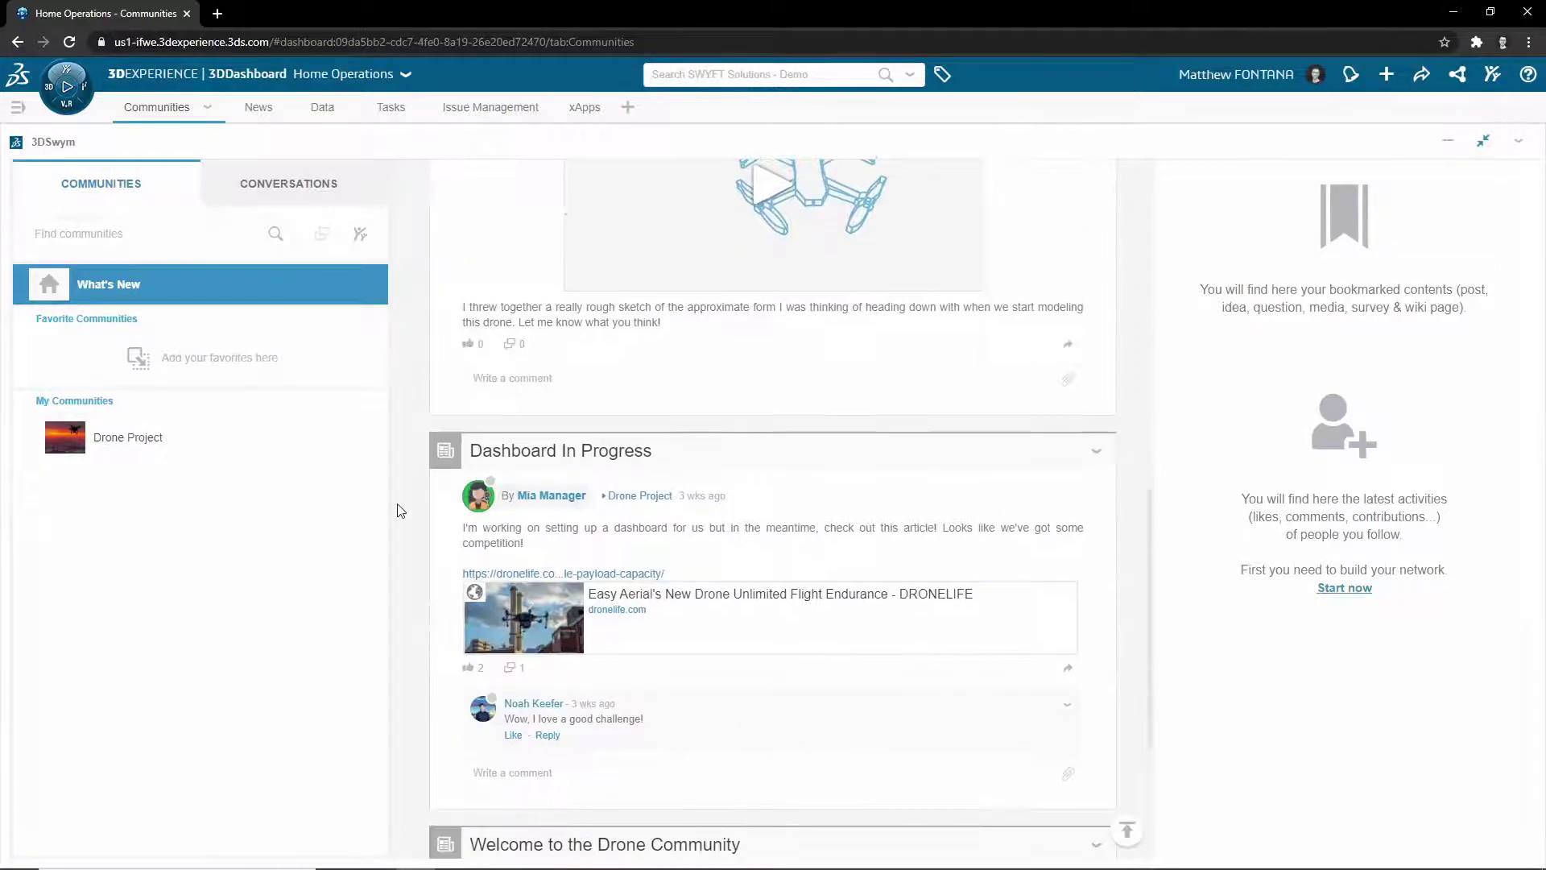
pyautogui.scroll(-3, 397, 510)
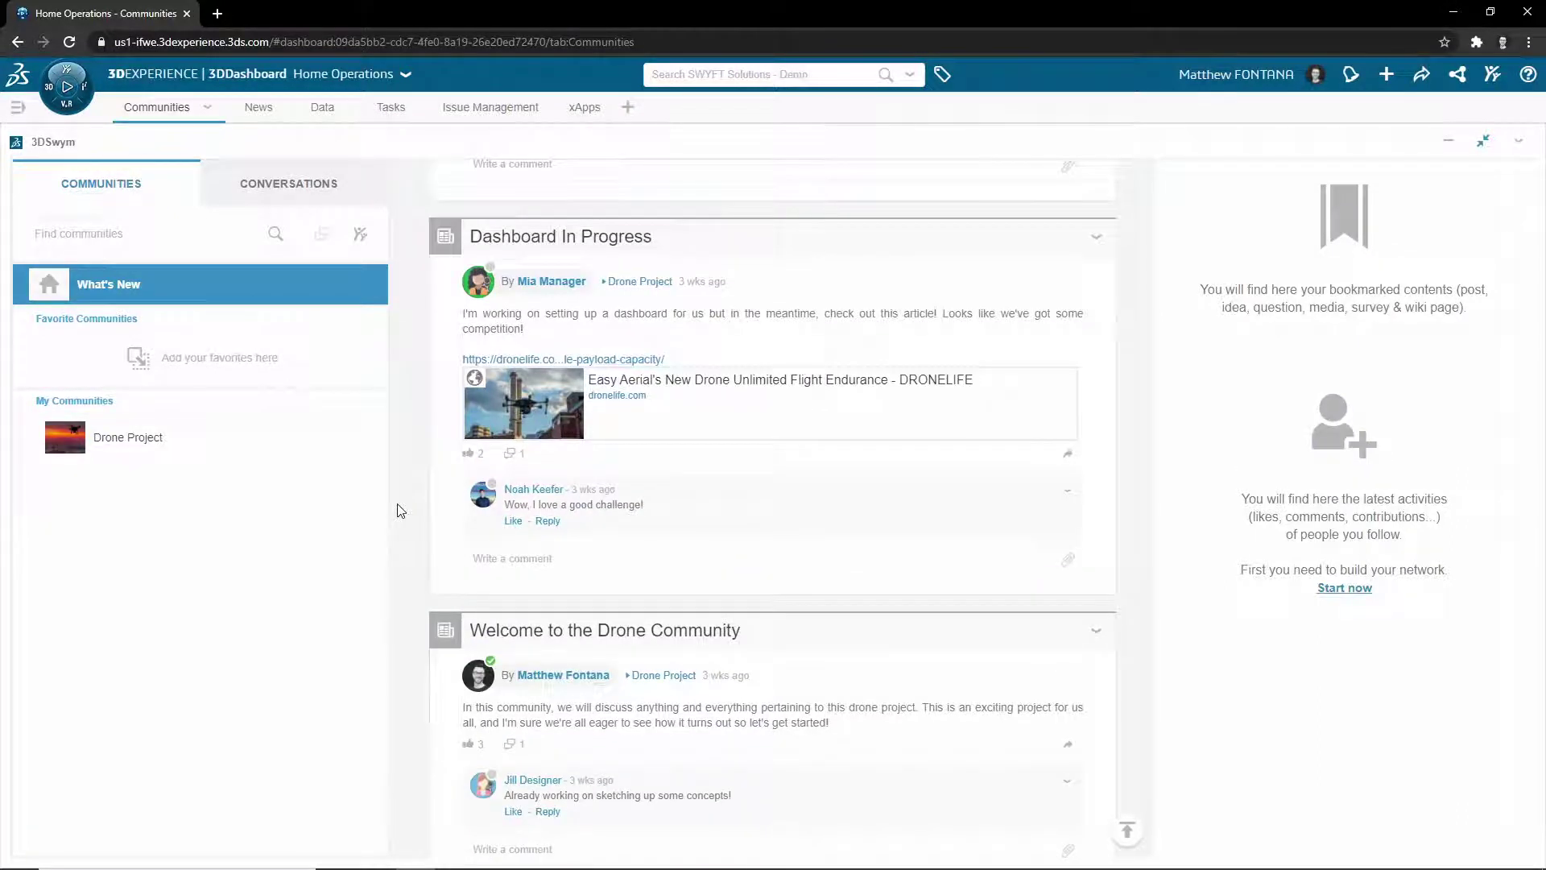
pyautogui.click(441, 538)
pyautogui.write("They won't know what hit them!")
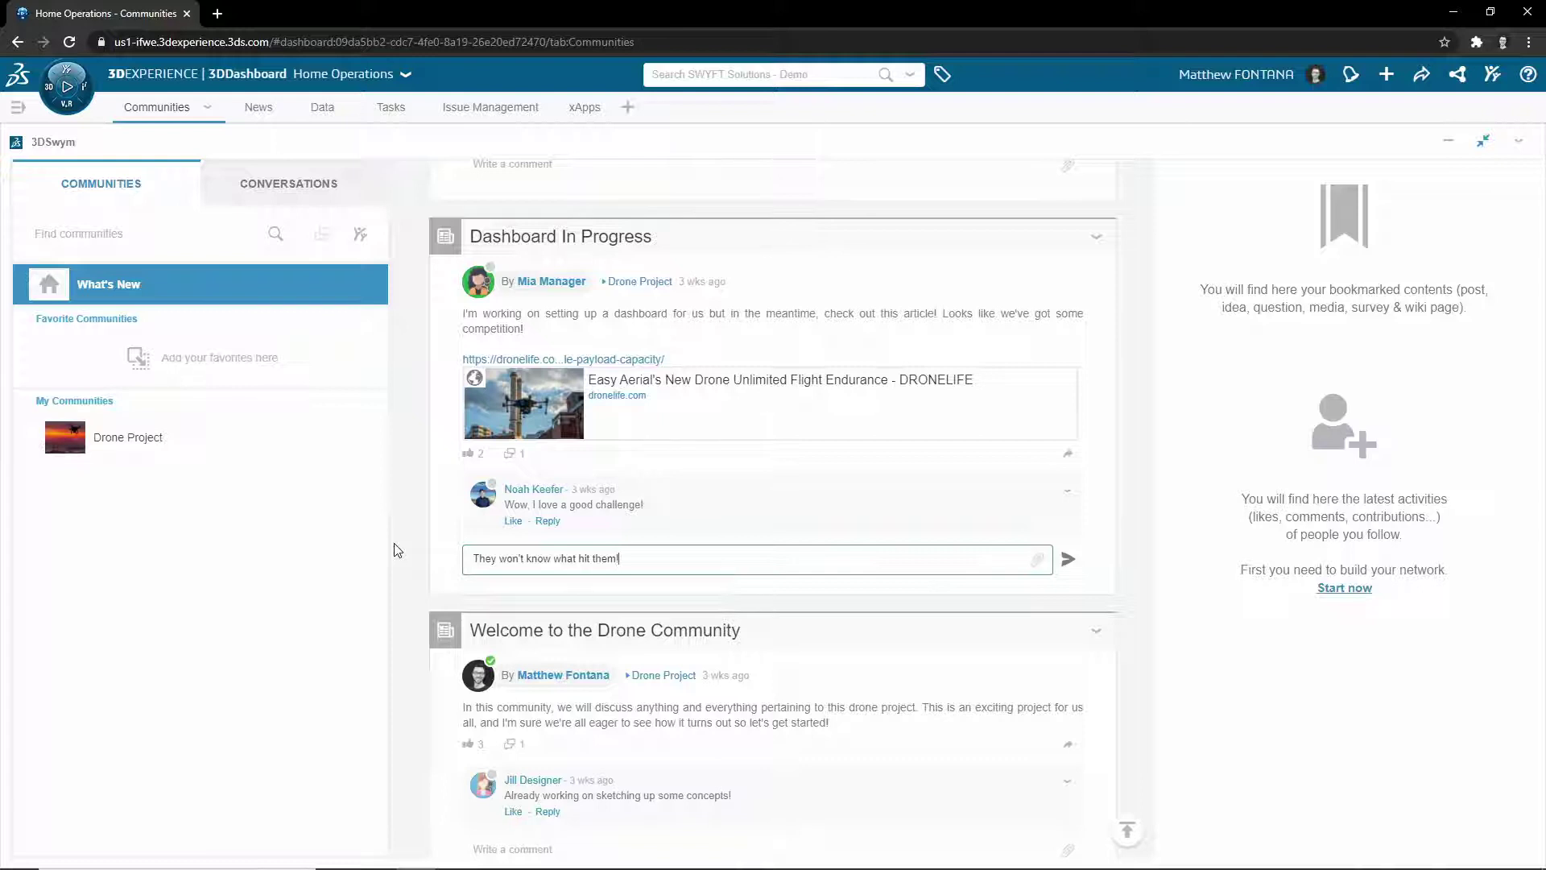
pyautogui.press('Return')
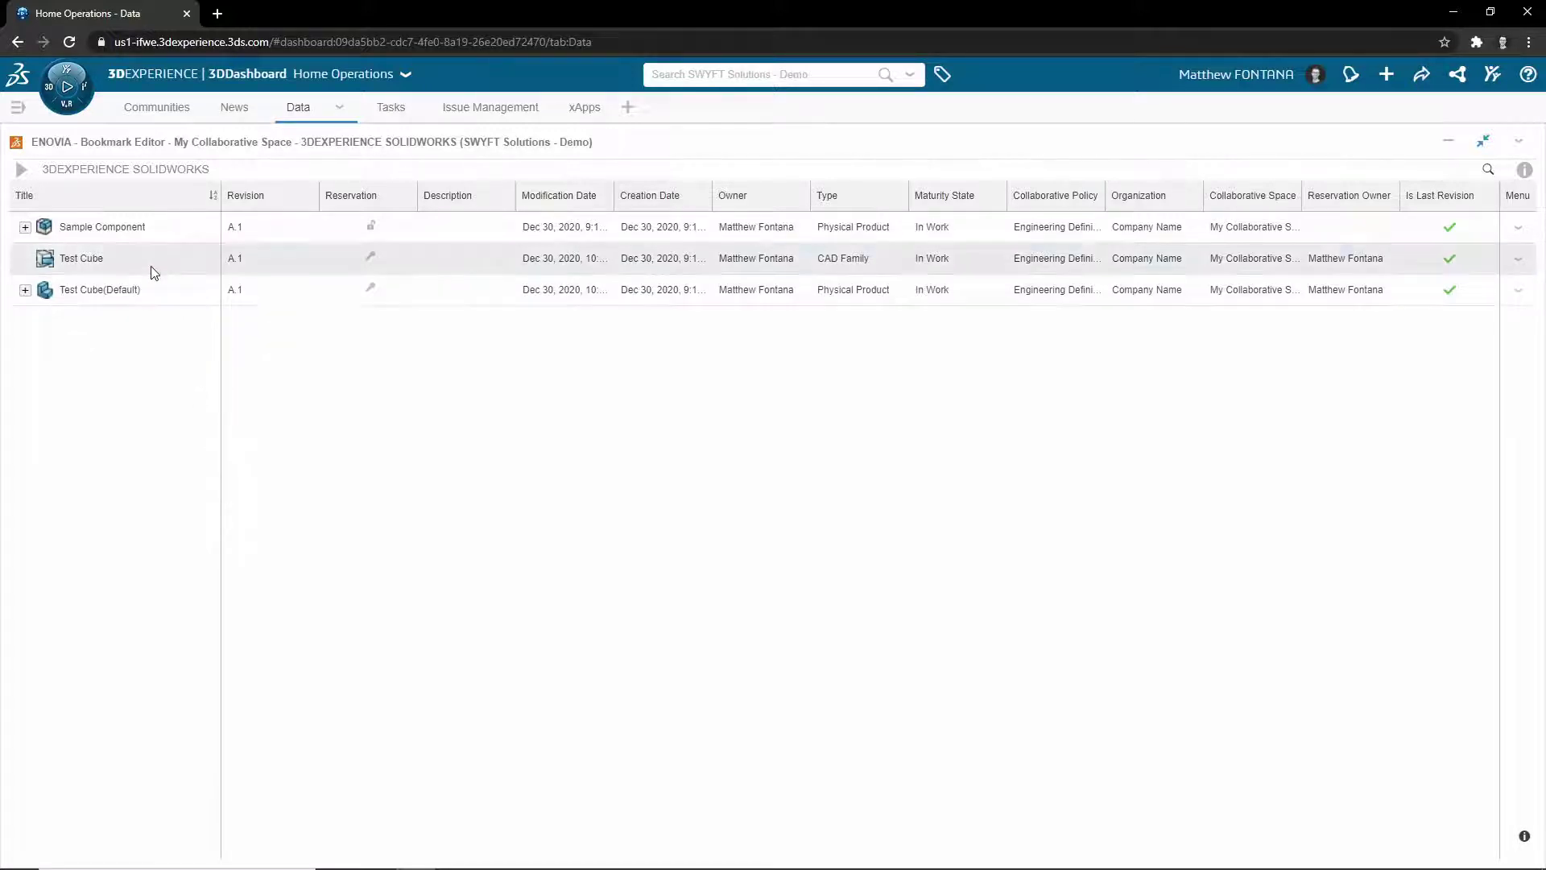
# - Drag Test Cube onto the Tasks tab to show it In Work in Collaborative Lifecycle
pyautogui.moveTo(153, 272); pyautogui.dragTo(306, 302)
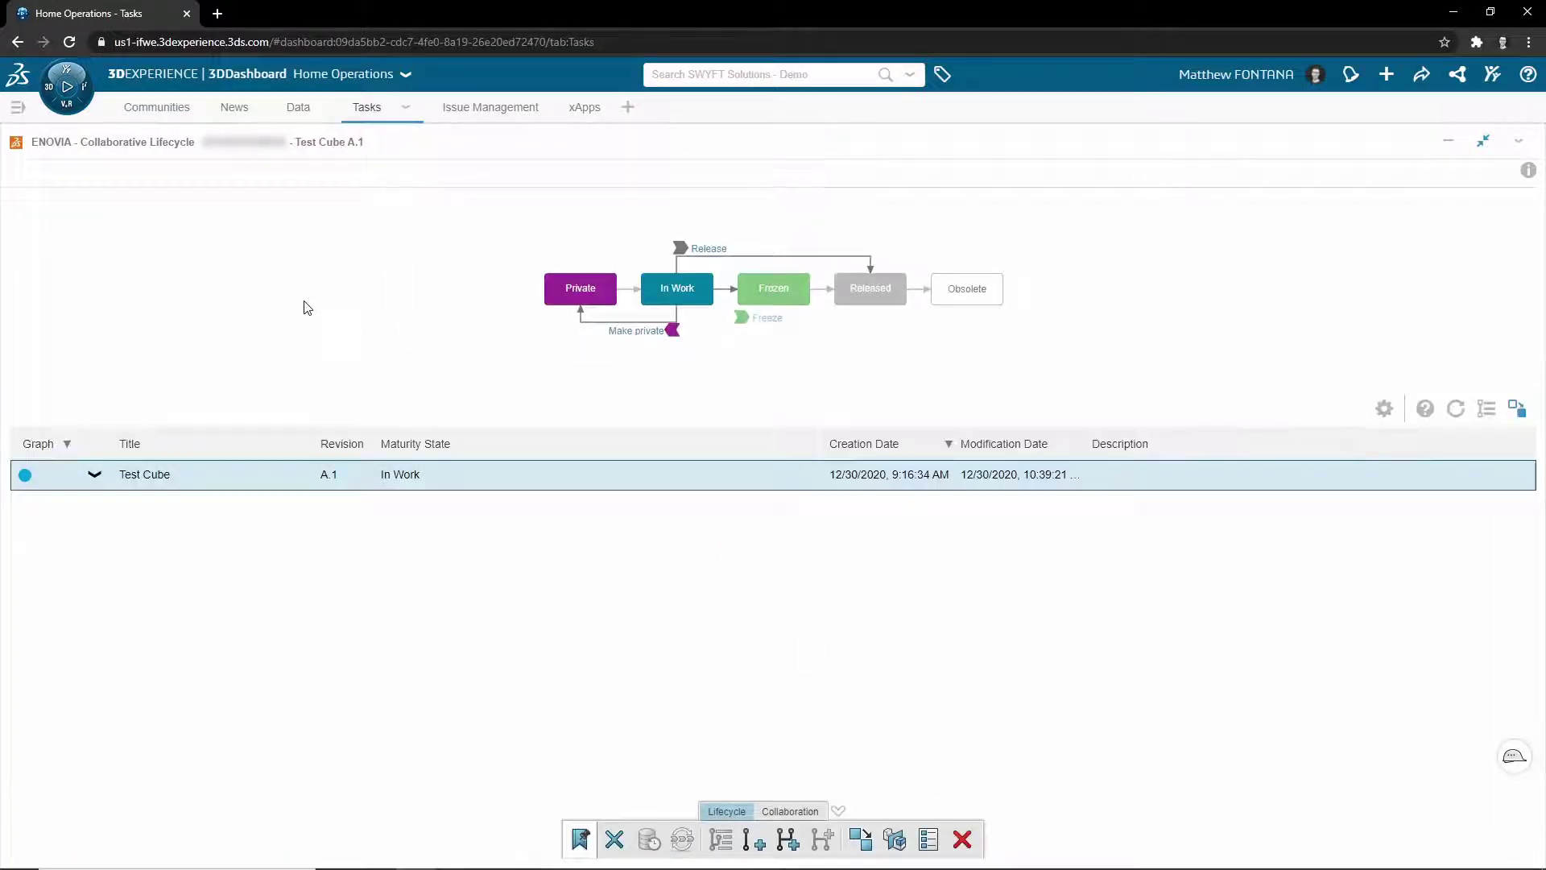
pyautogui.click(508, 123)
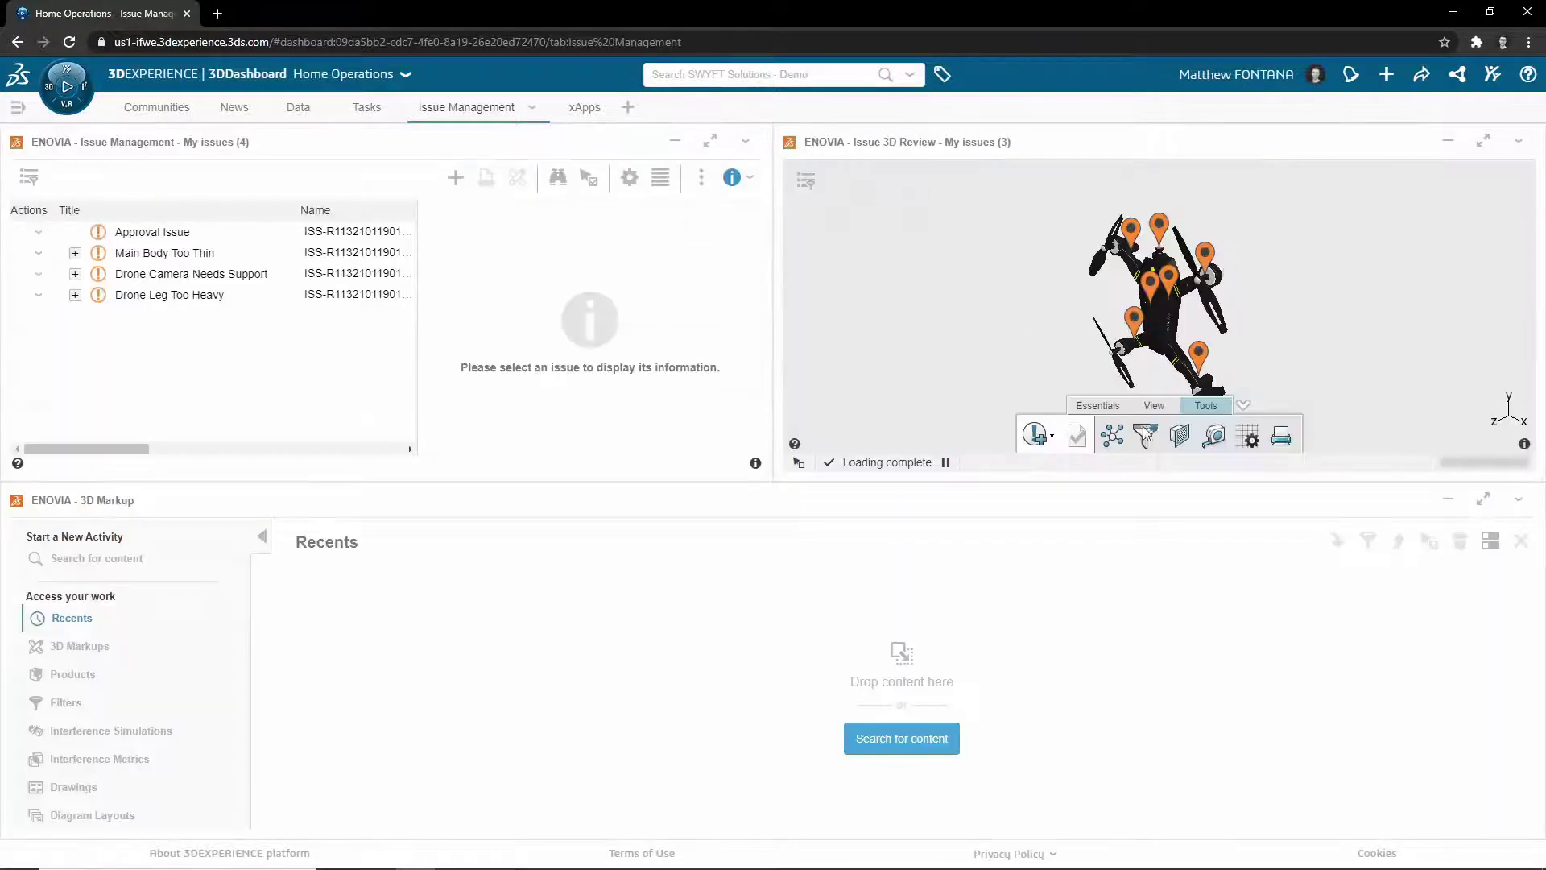
# - Switch the 3D Review ribbon to View and rotate the drone model
pyautogui.click(1158, 409)
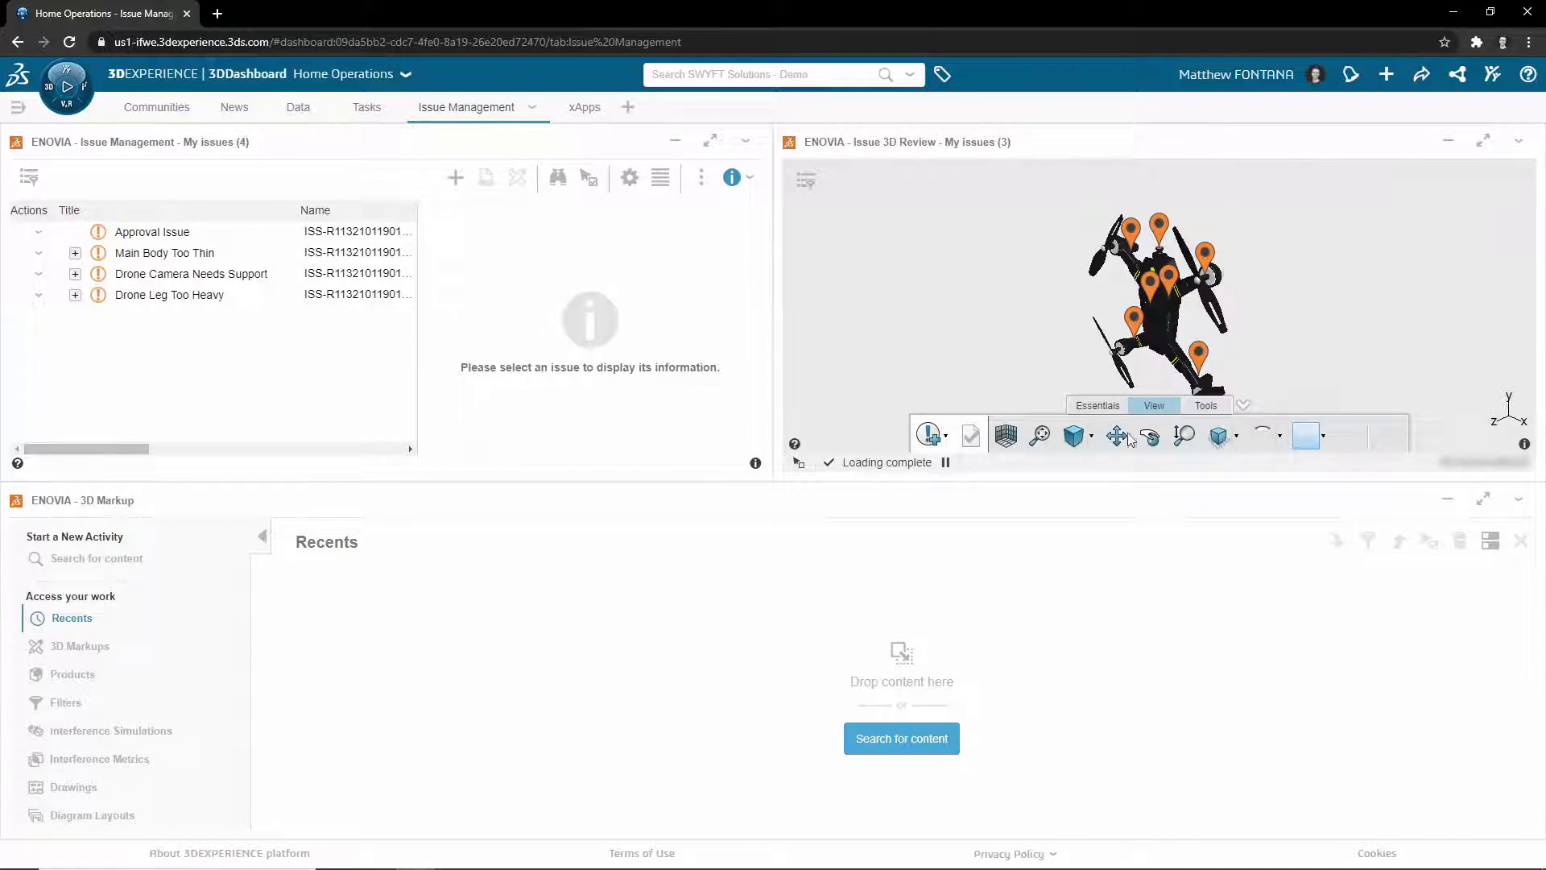
pyautogui.moveTo(1021, 367); pyautogui.dragTo(1415, 233)
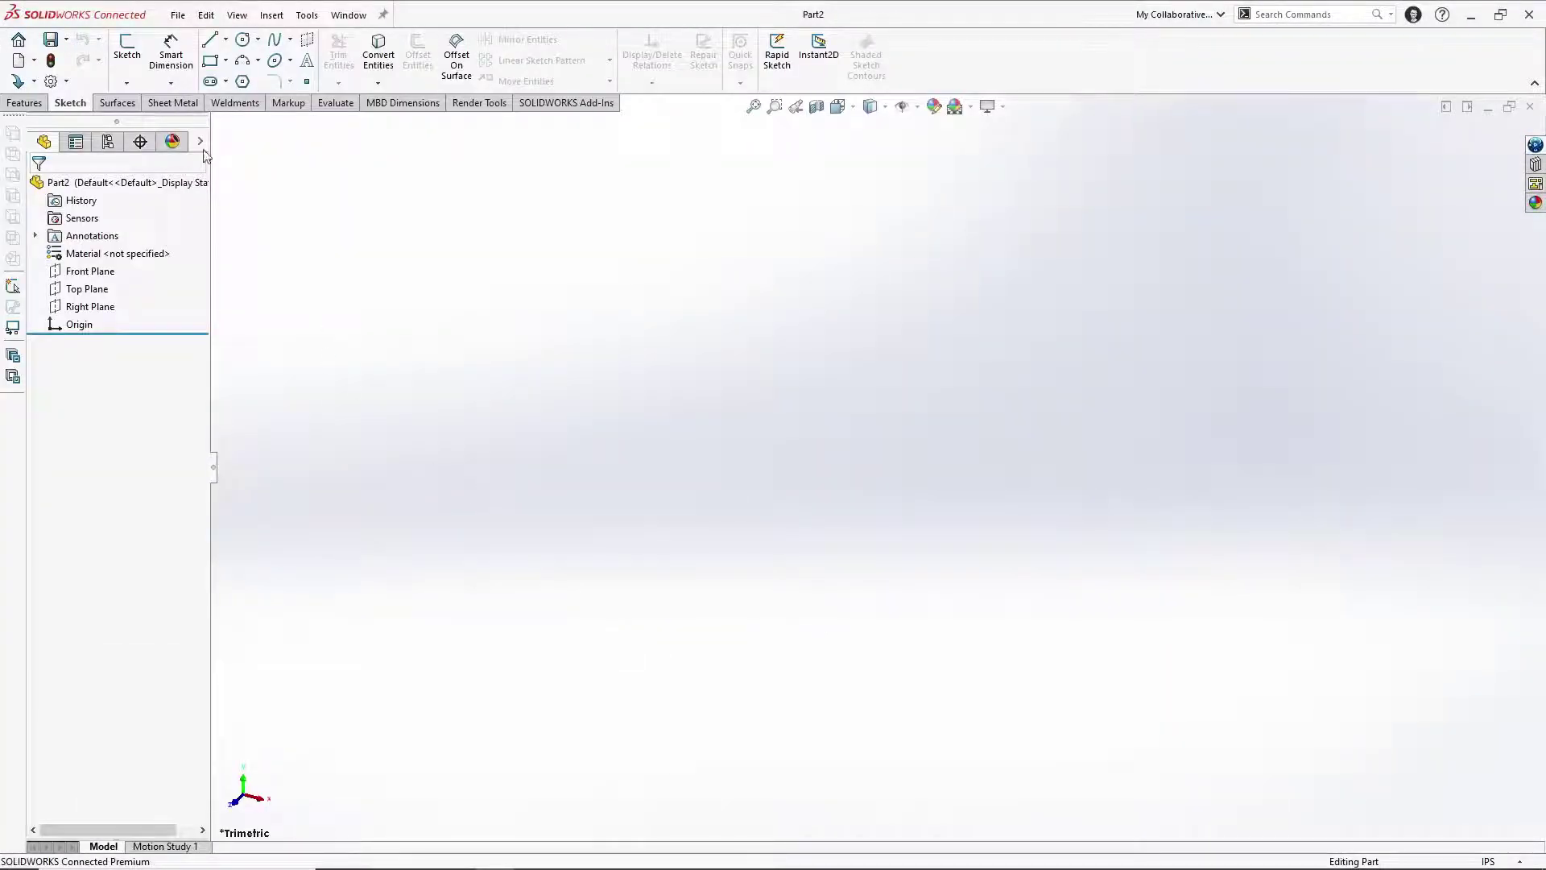
# - On the Front plane, sketch a centre rectangle at the origin made square with 3 in sides
pyautogui.click(126, 48)
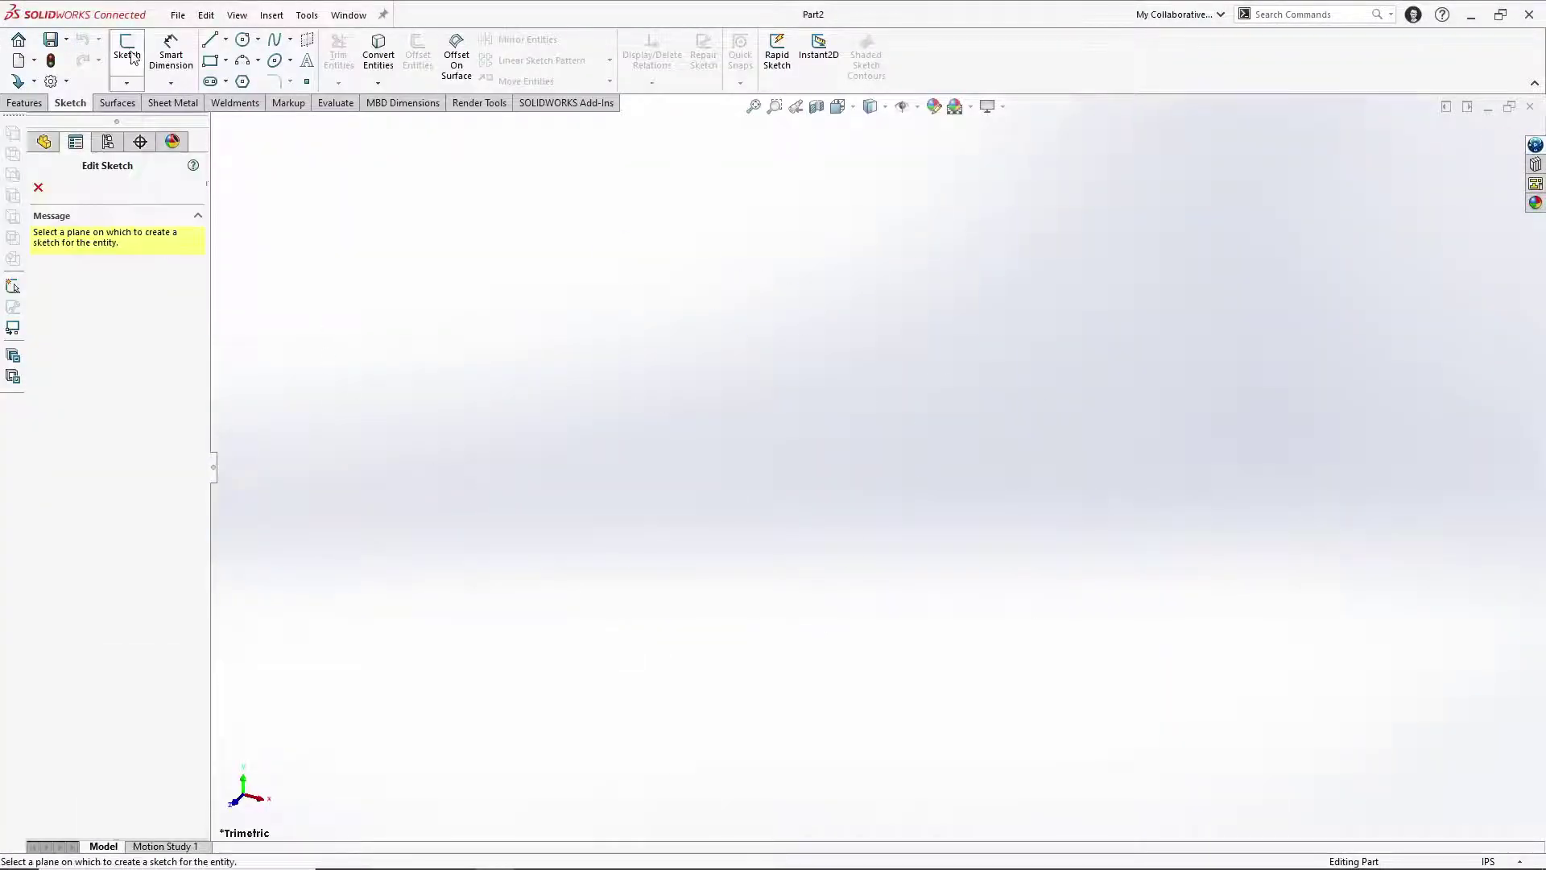
pyautogui.click(668, 276)
pyautogui.press('s')
pyautogui.click(872, 597)
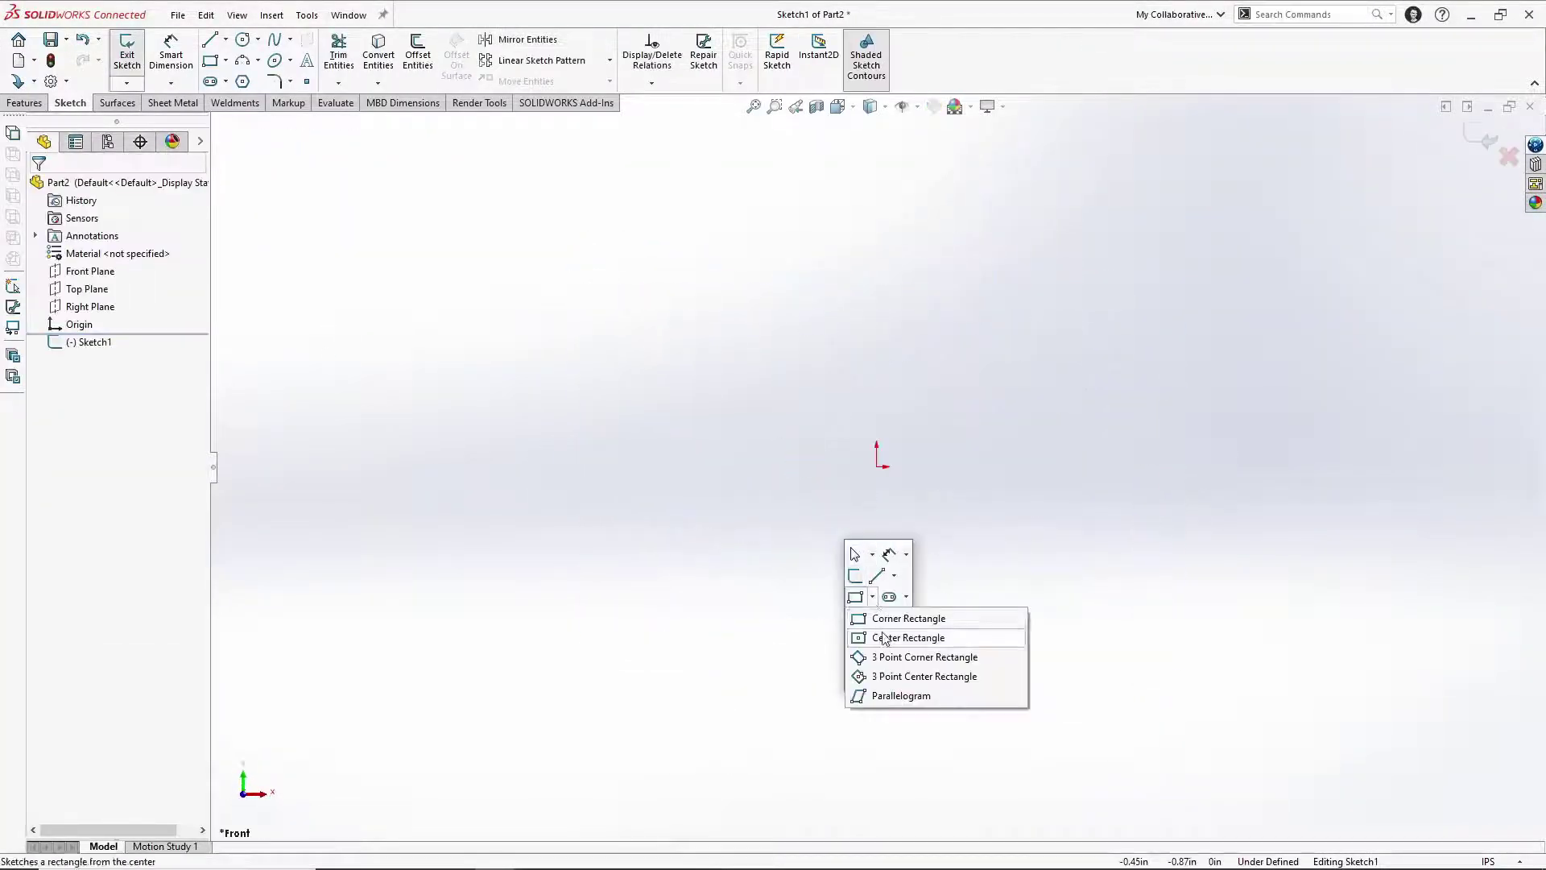
pyautogui.click(881, 635)
pyautogui.click(877, 467)
pyautogui.click(1070, 608)
pyautogui.keyDown('ctrl'); pyautogui.click(1069, 523); pyautogui.keyUp('ctrl')
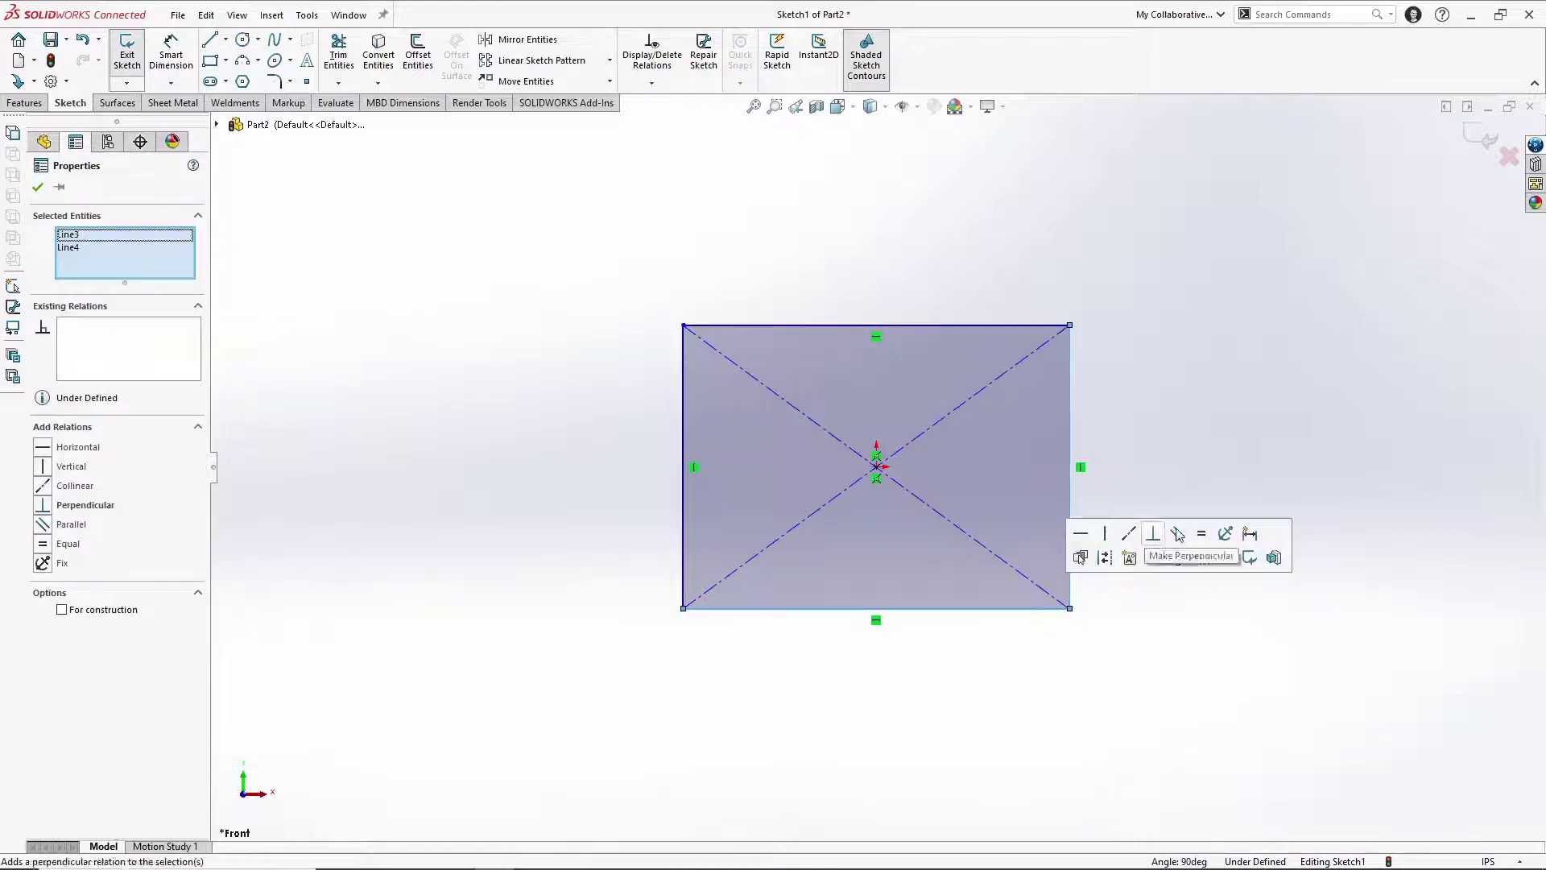
pyautogui.moveTo(1070, 466); pyautogui.dragTo(1139, 469, button='right')
pyautogui.click(1151, 481)
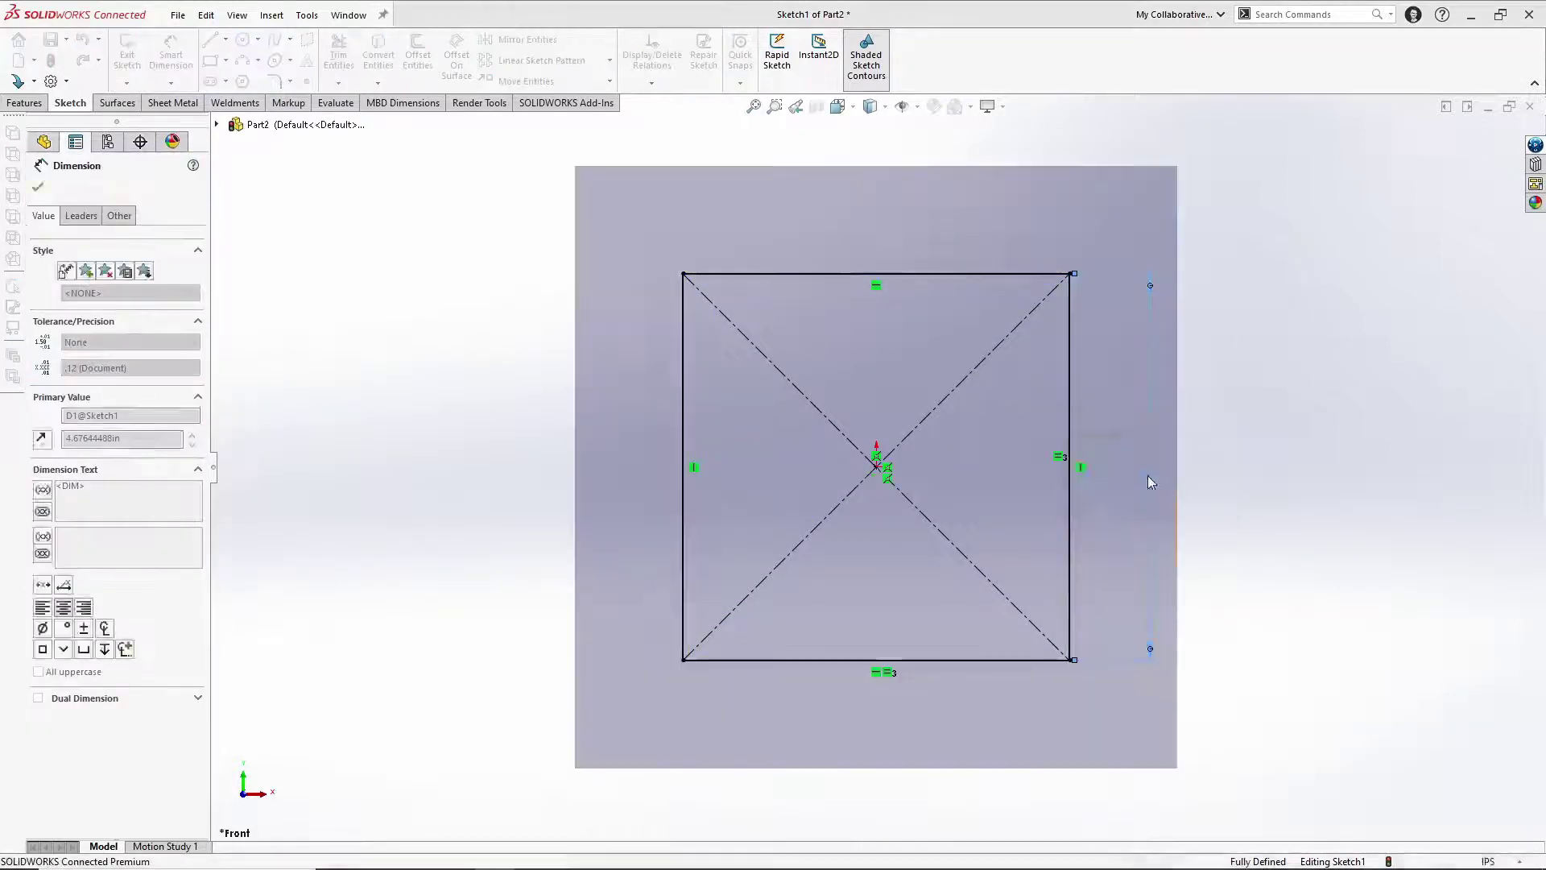
pyautogui.write('3')
pyautogui.press('Return')
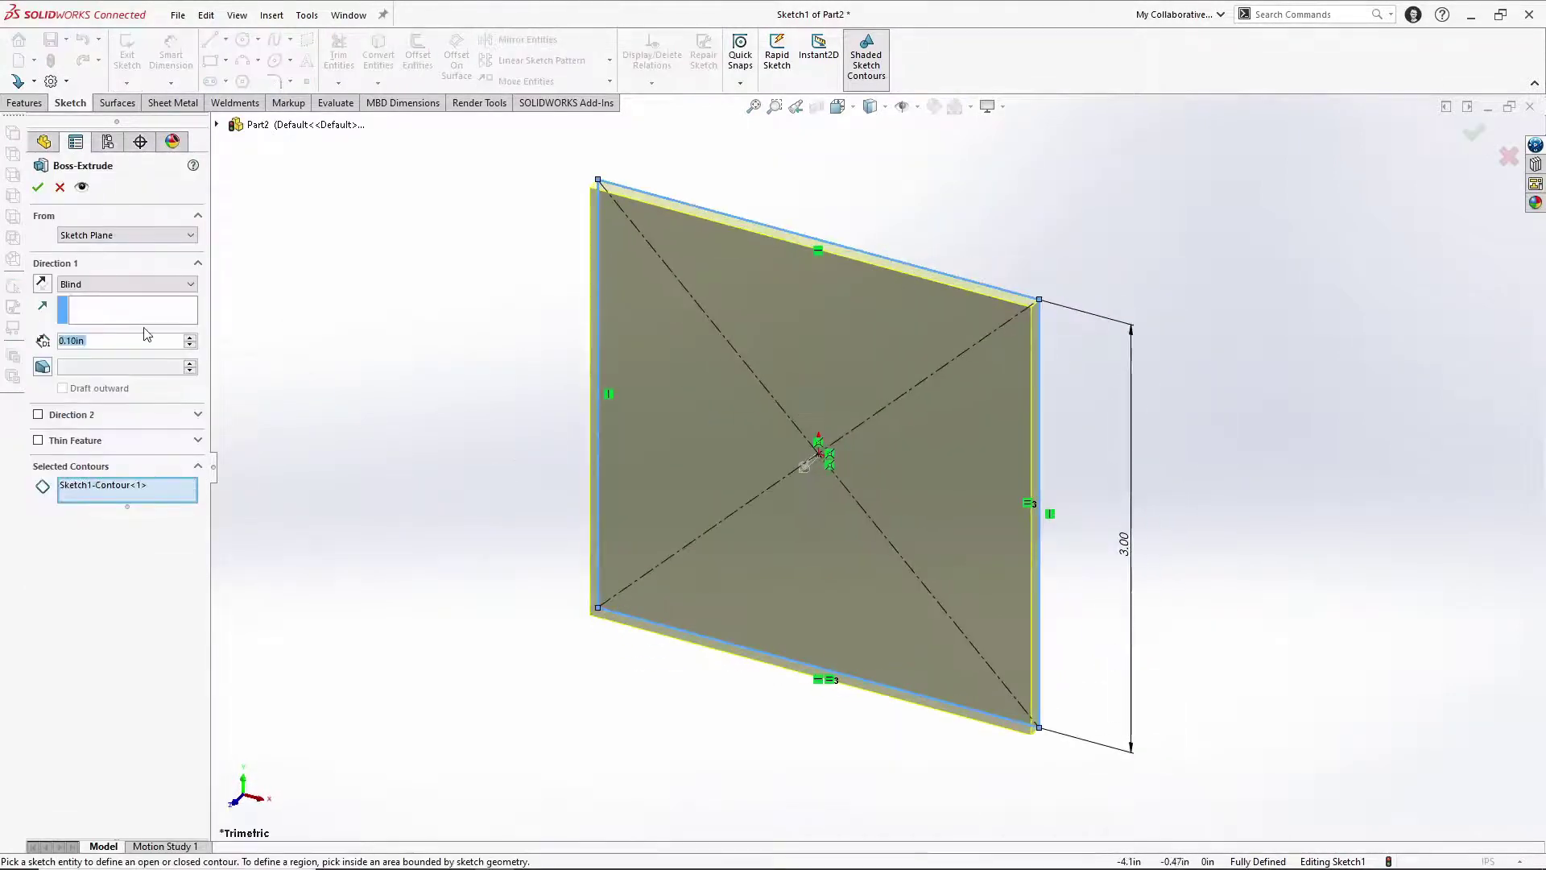
# - Extrude the square 3 in with a Mid Plane end condition into a cube
pyautogui.write('3')
pyautogui.press('Return')
pyautogui.click(127, 284)
pyautogui.click(81, 352)
pyautogui.click(39, 186)
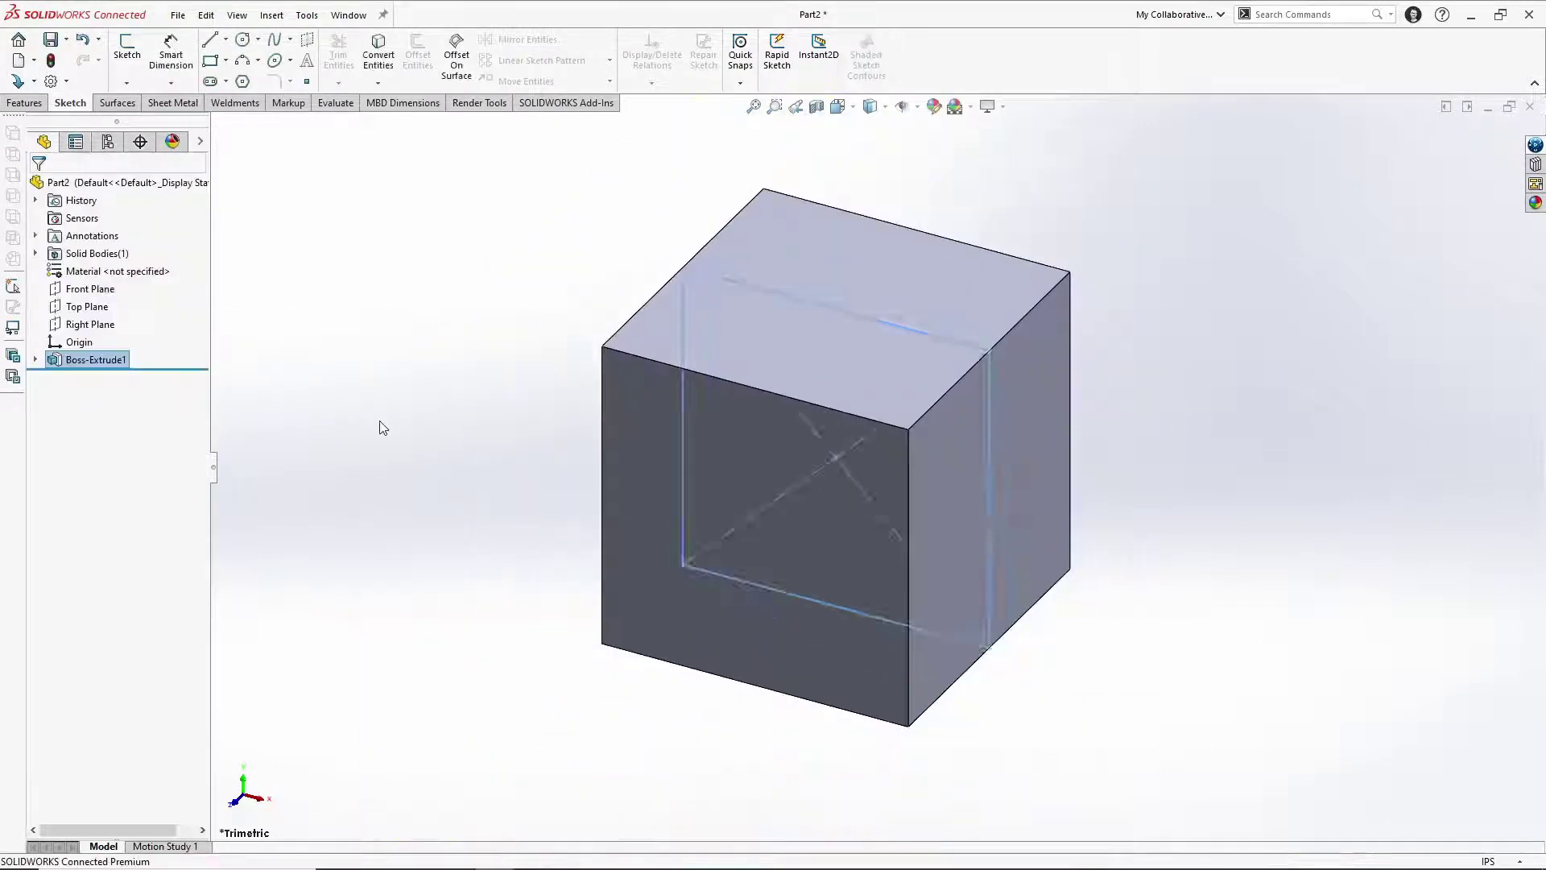
# - Orbit the cube and browse the surfacing, sheet metal and weldment toolbars
pyautogui.moveTo(378, 424)
pyautogui.mouseDown(button='middle')
pyautogui.moveTo(677, 349)
pyautogui.moveTo(563, 266)
pyautogui.mouseUp(button='middle')
pyautogui.click(119, 103)
pyautogui.click(175, 104)
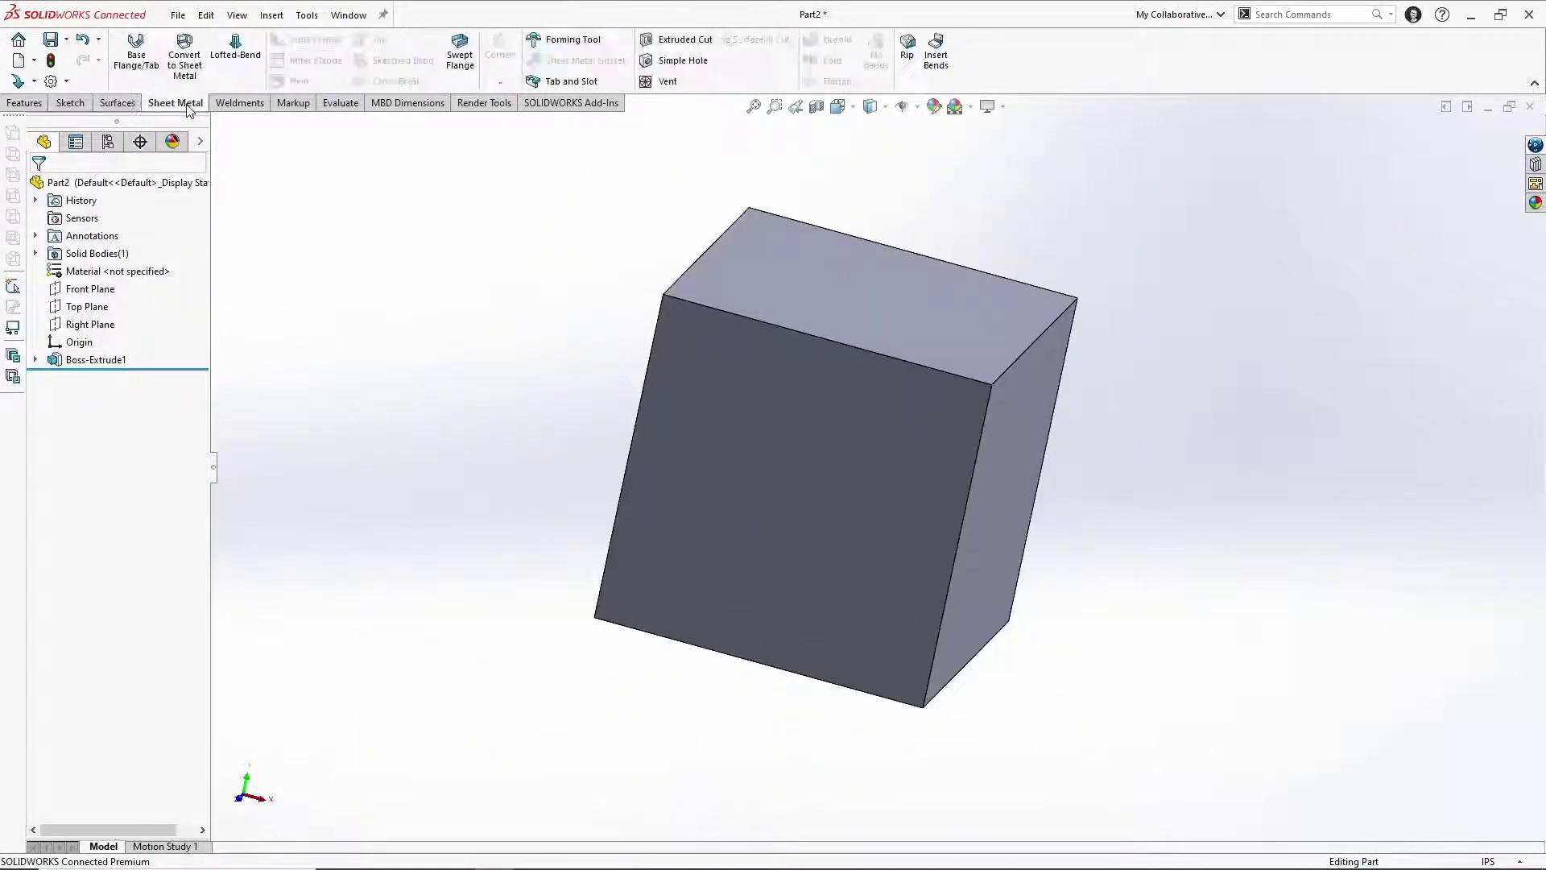
pyautogui.click(236, 103)
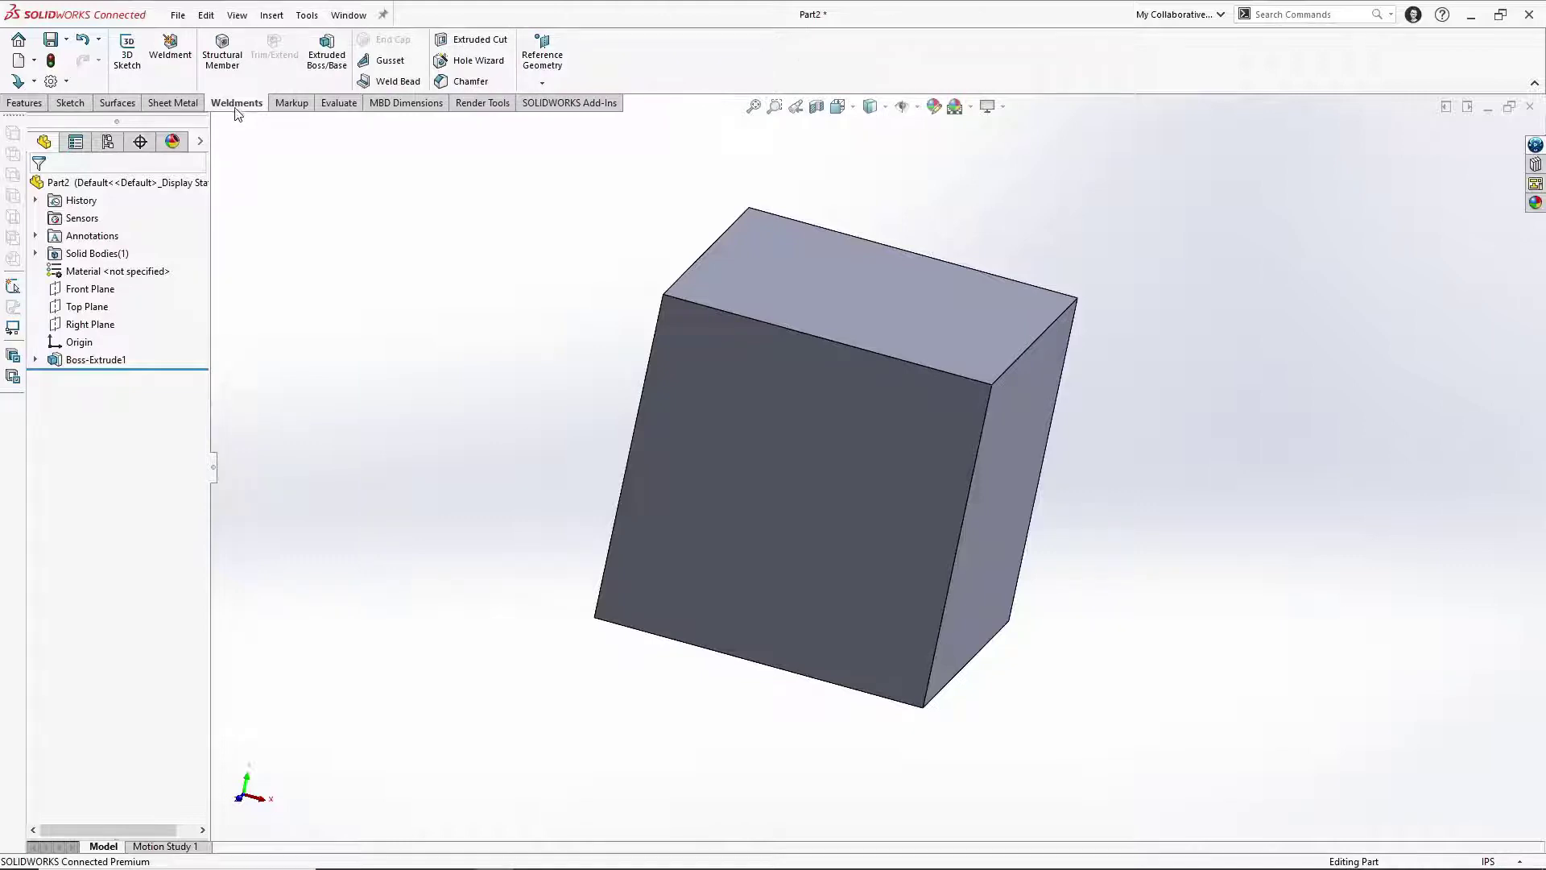
pyautogui.click(178, 14)
# - Name the part 'Test Cube' and save it to My Collaborative Space
pyautogui.click(298, 236)
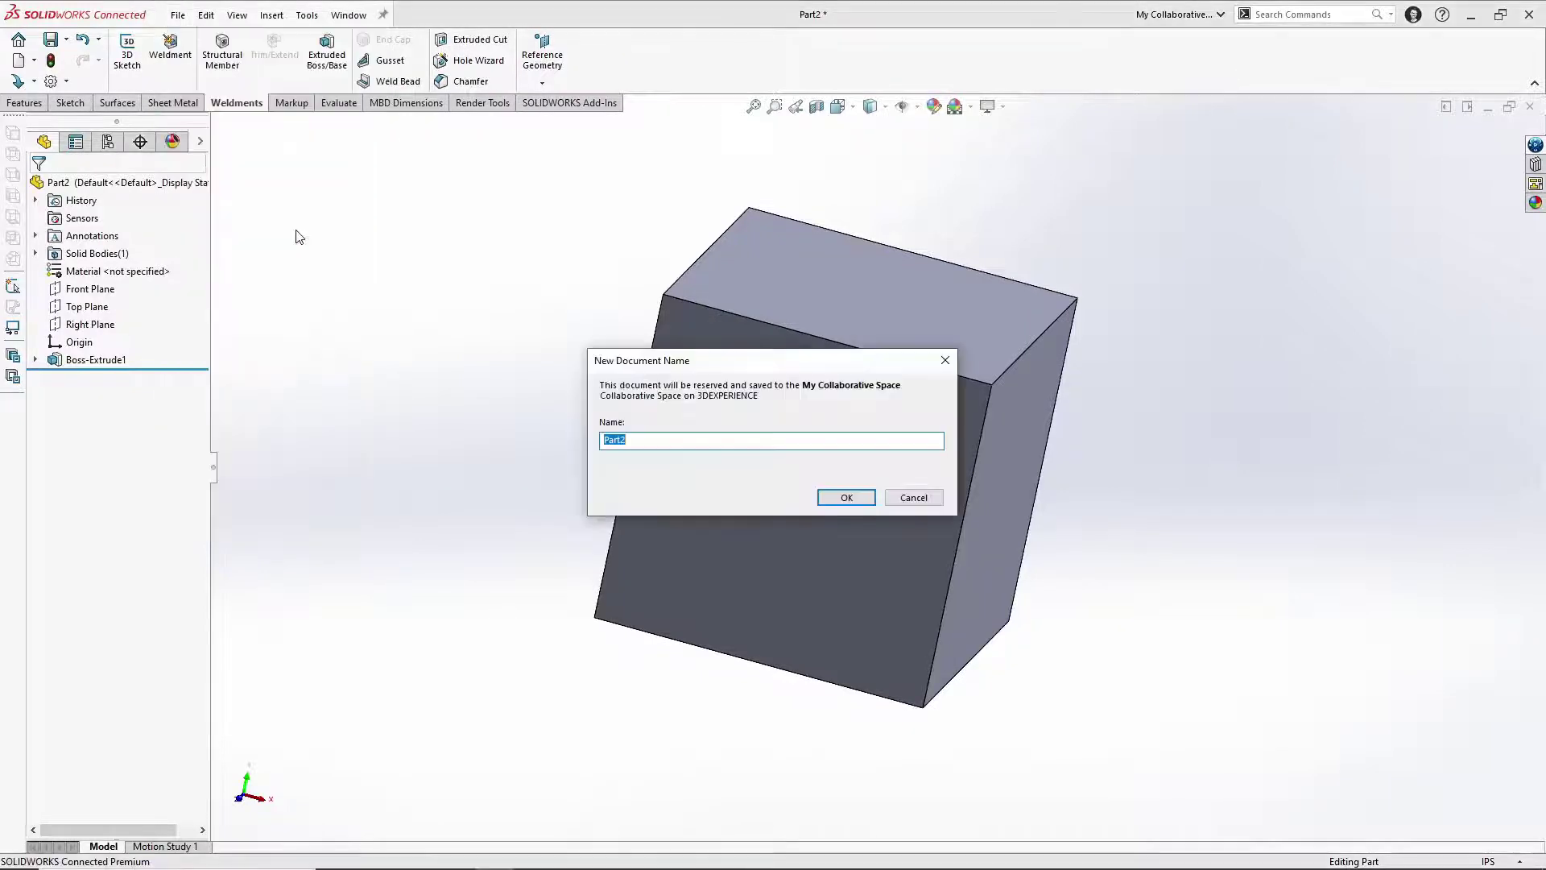
pyautogui.write('ube')
pyautogui.press('Return')
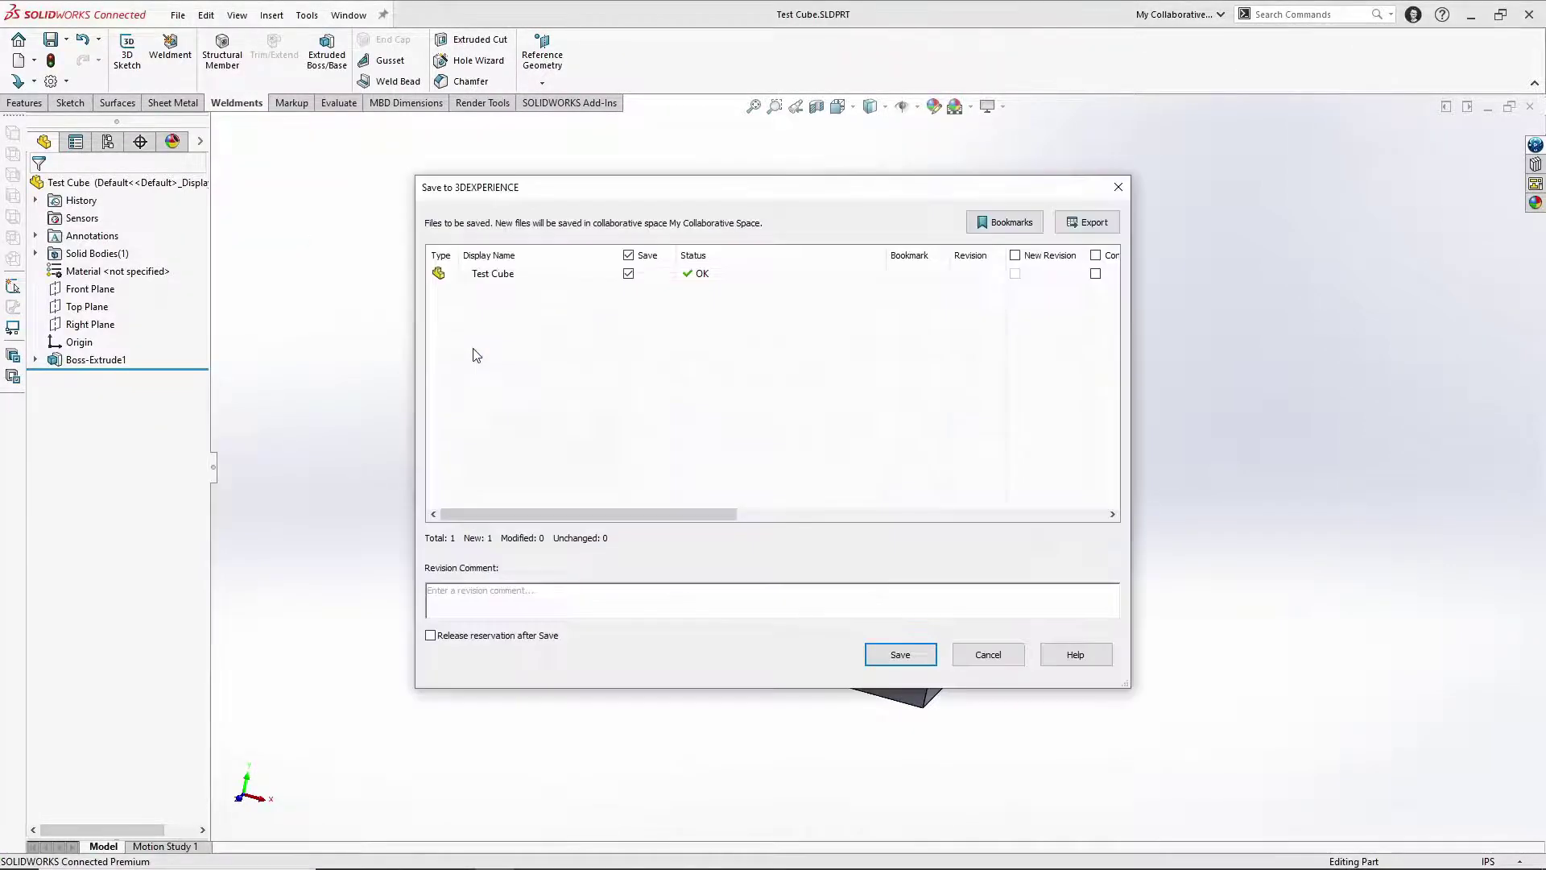
pyautogui.click(870, 659)
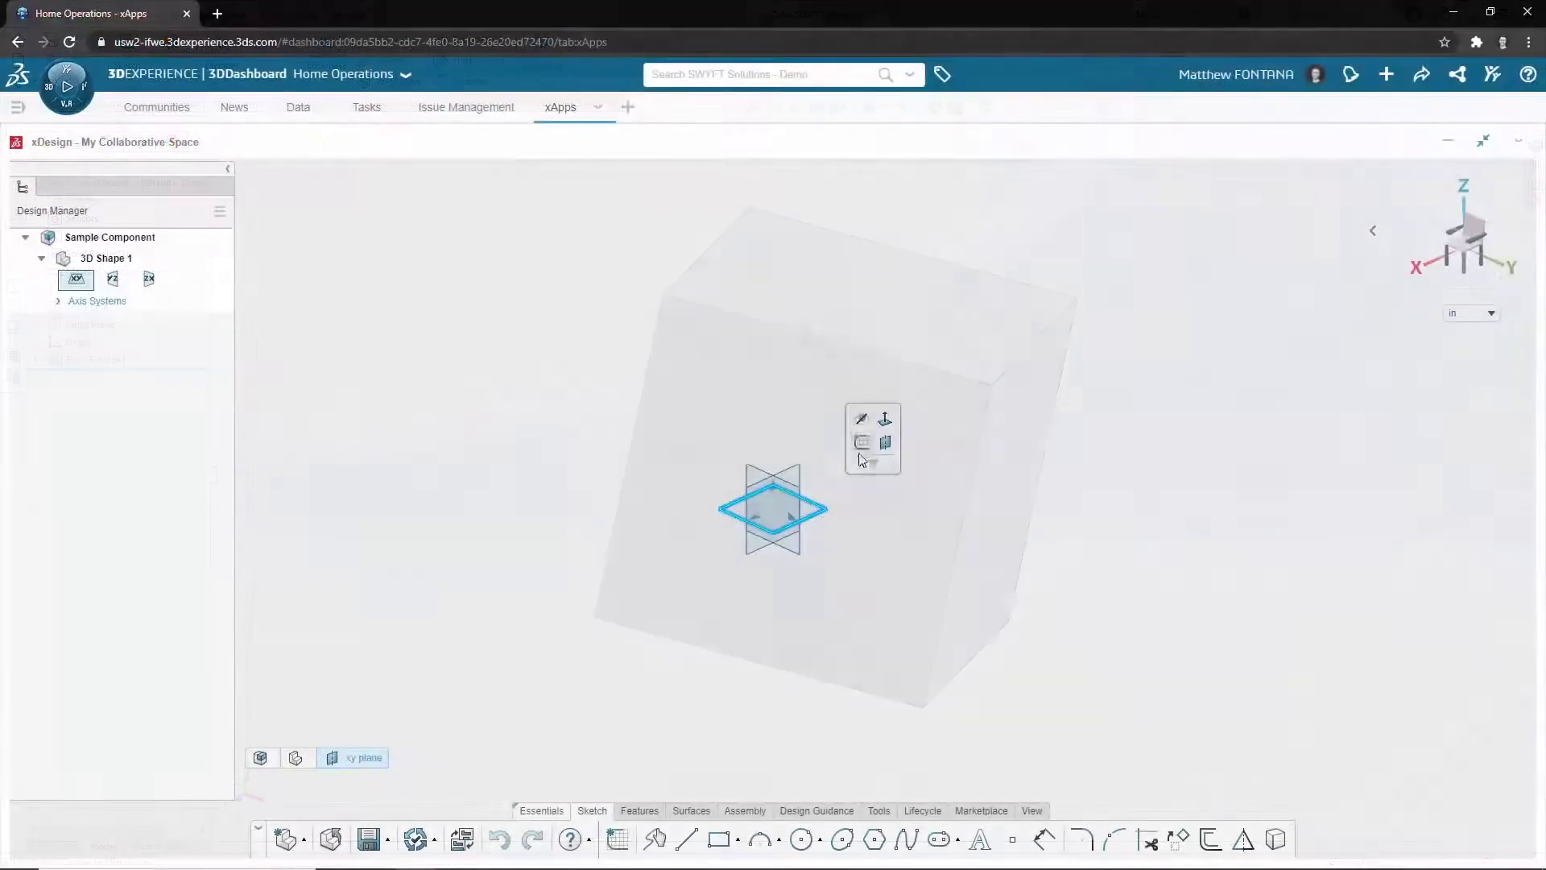
# - Sketch an origin-centred rectangle on the XY plane, dimensioning its width and 24 height
pyautogui.click(719, 839)
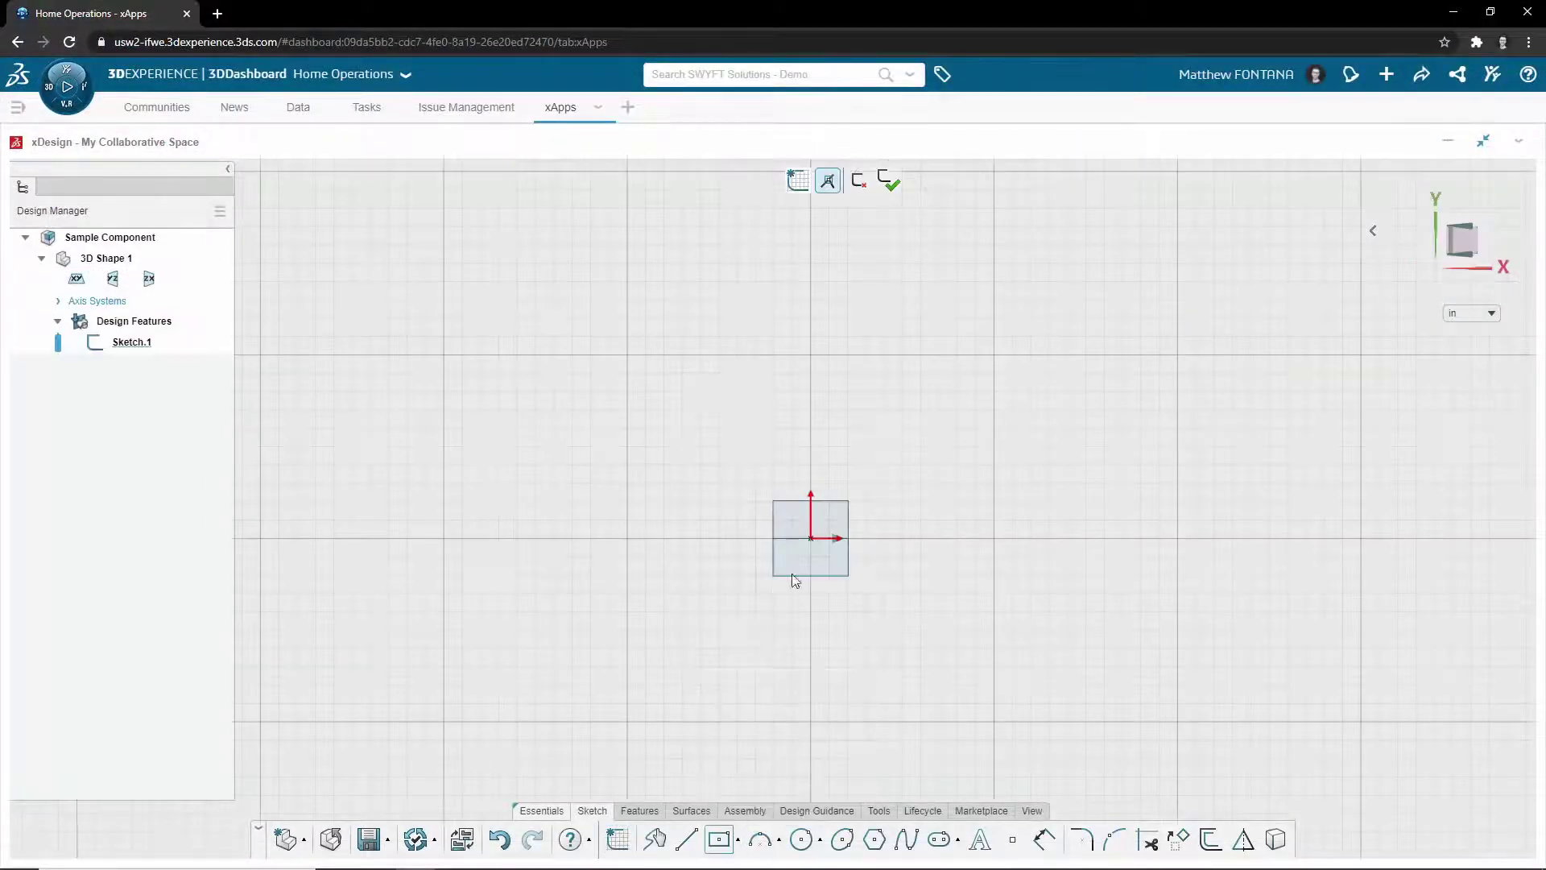
pyautogui.moveTo(811, 538); pyautogui.dragTo(1055, 677)
pyautogui.click(949, 398)
pyautogui.click(987, 318)
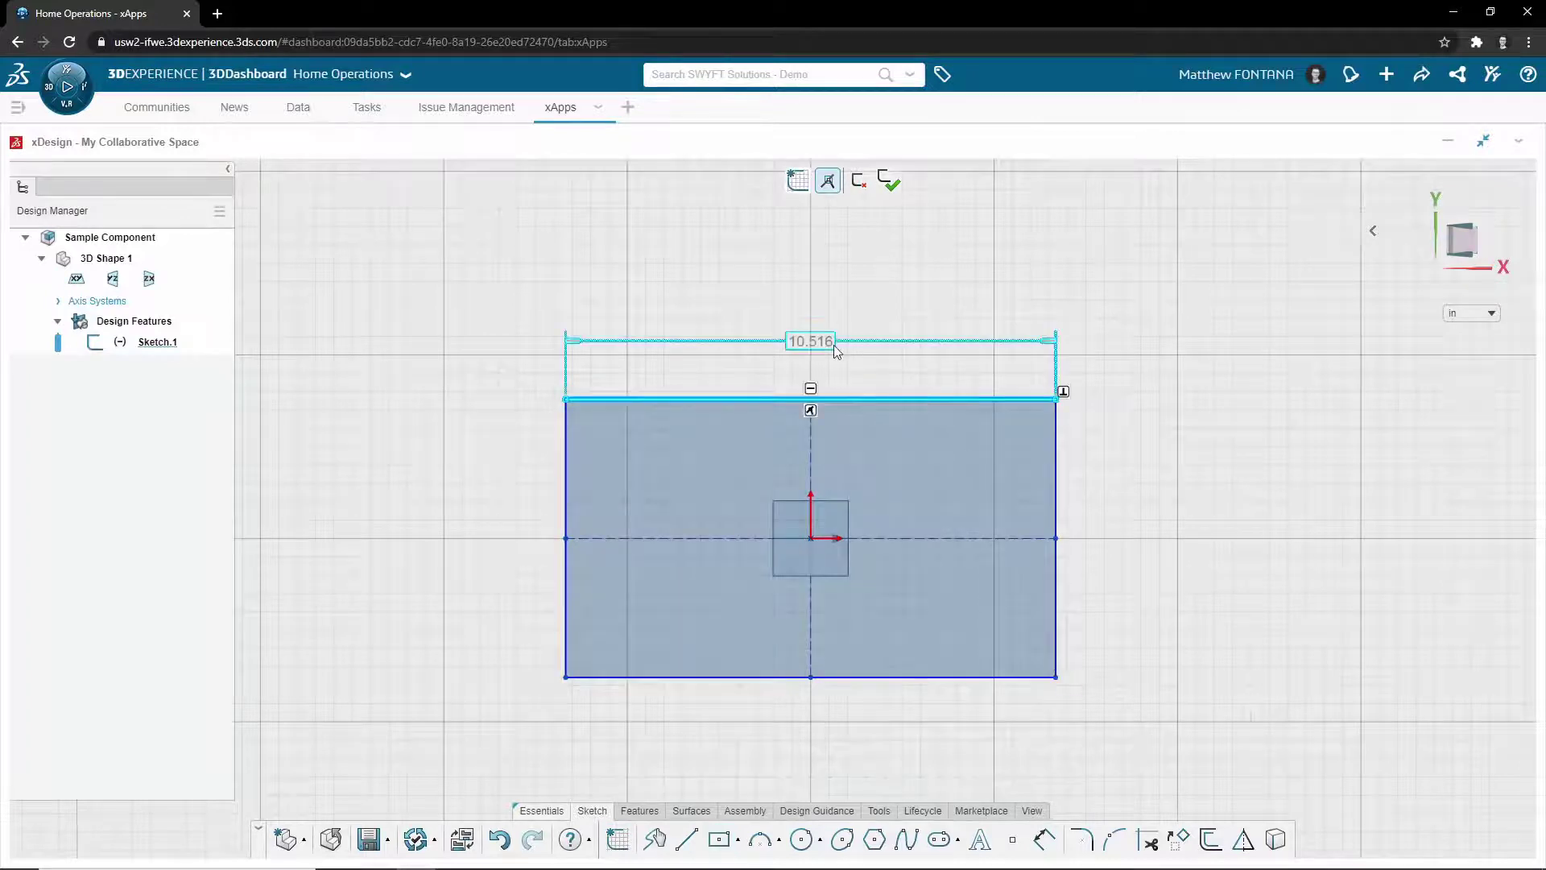
pyautogui.click(834, 345)
pyautogui.write('36')
pyautogui.click(1055, 454)
pyautogui.click(1159, 364)
pyautogui.click(1071, 535)
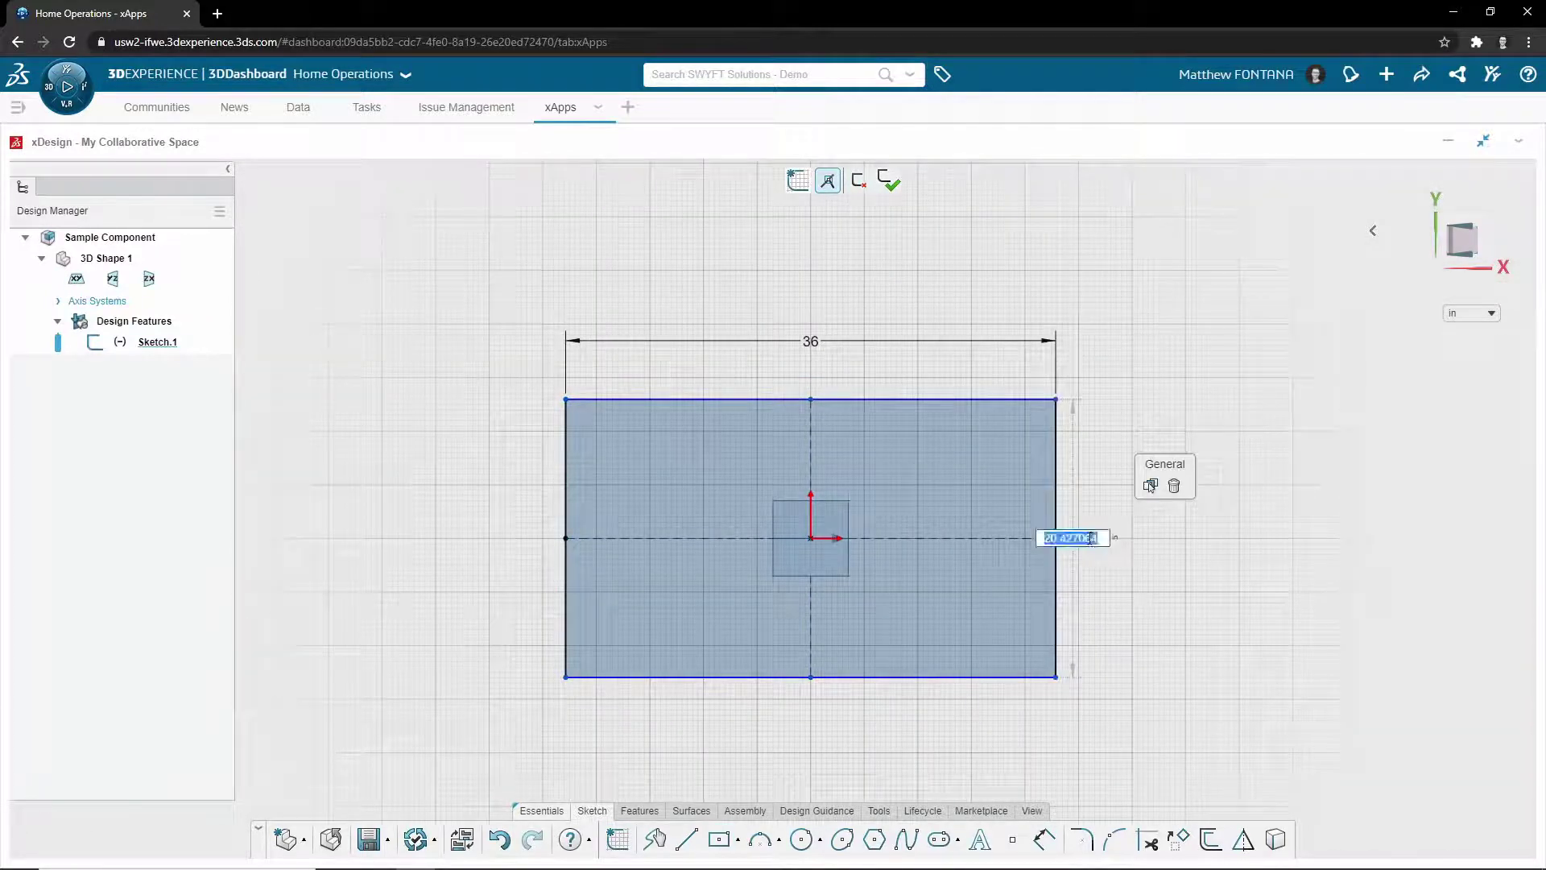
pyautogui.write('24')
pyautogui.press('Return')
# - Extrude the rectangle 4 in into a solid
pyautogui.click(935, 625)
pyautogui.click(976, 573)
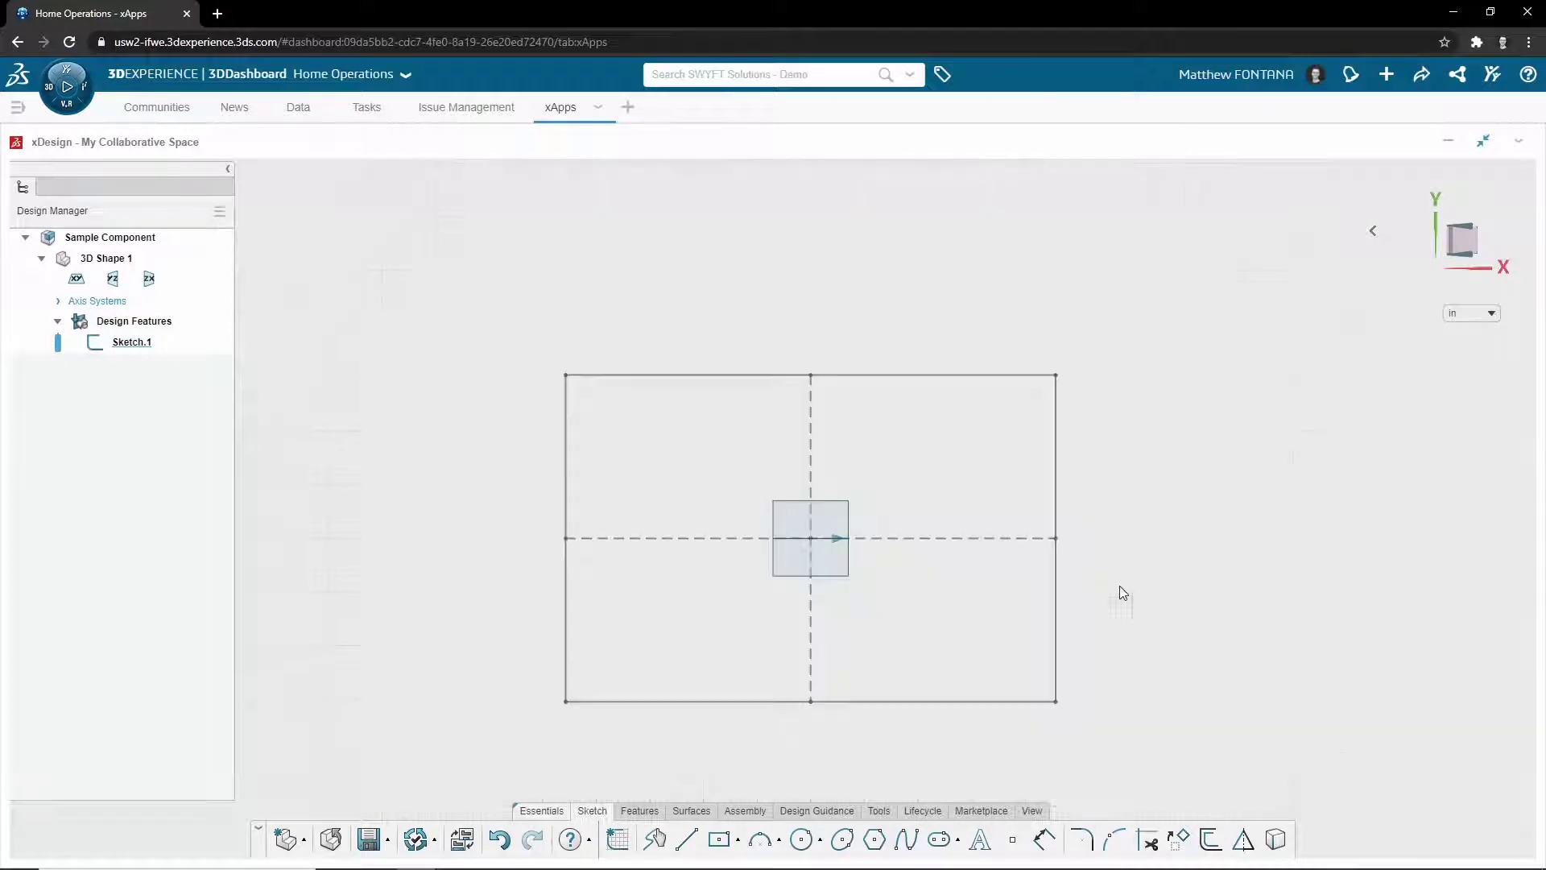
pyautogui.write('4')
pyautogui.press('Return')
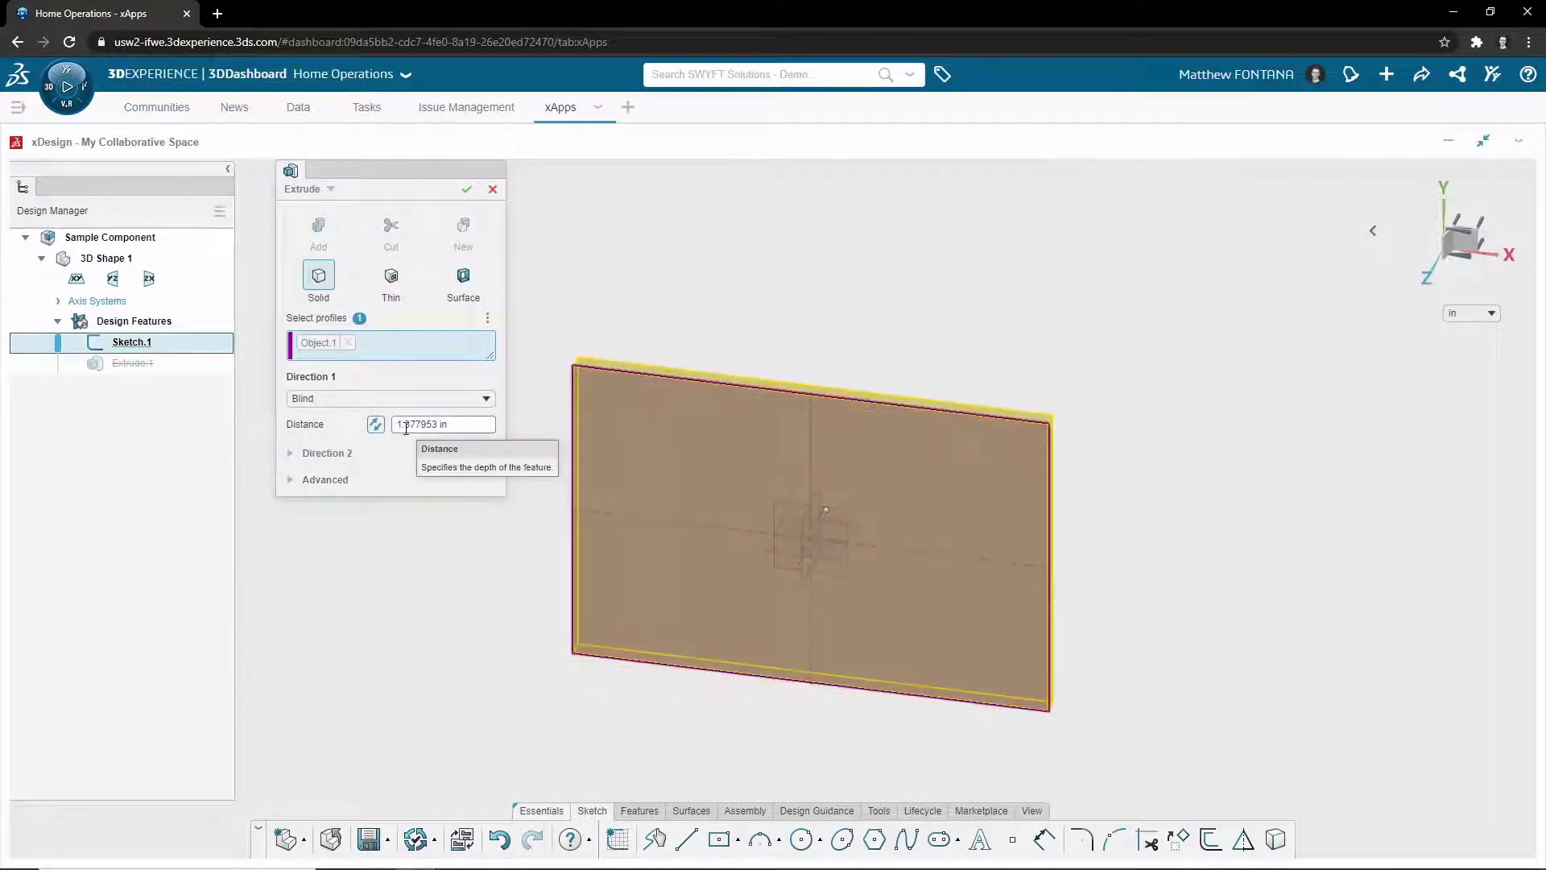
pyautogui.click(465, 190)
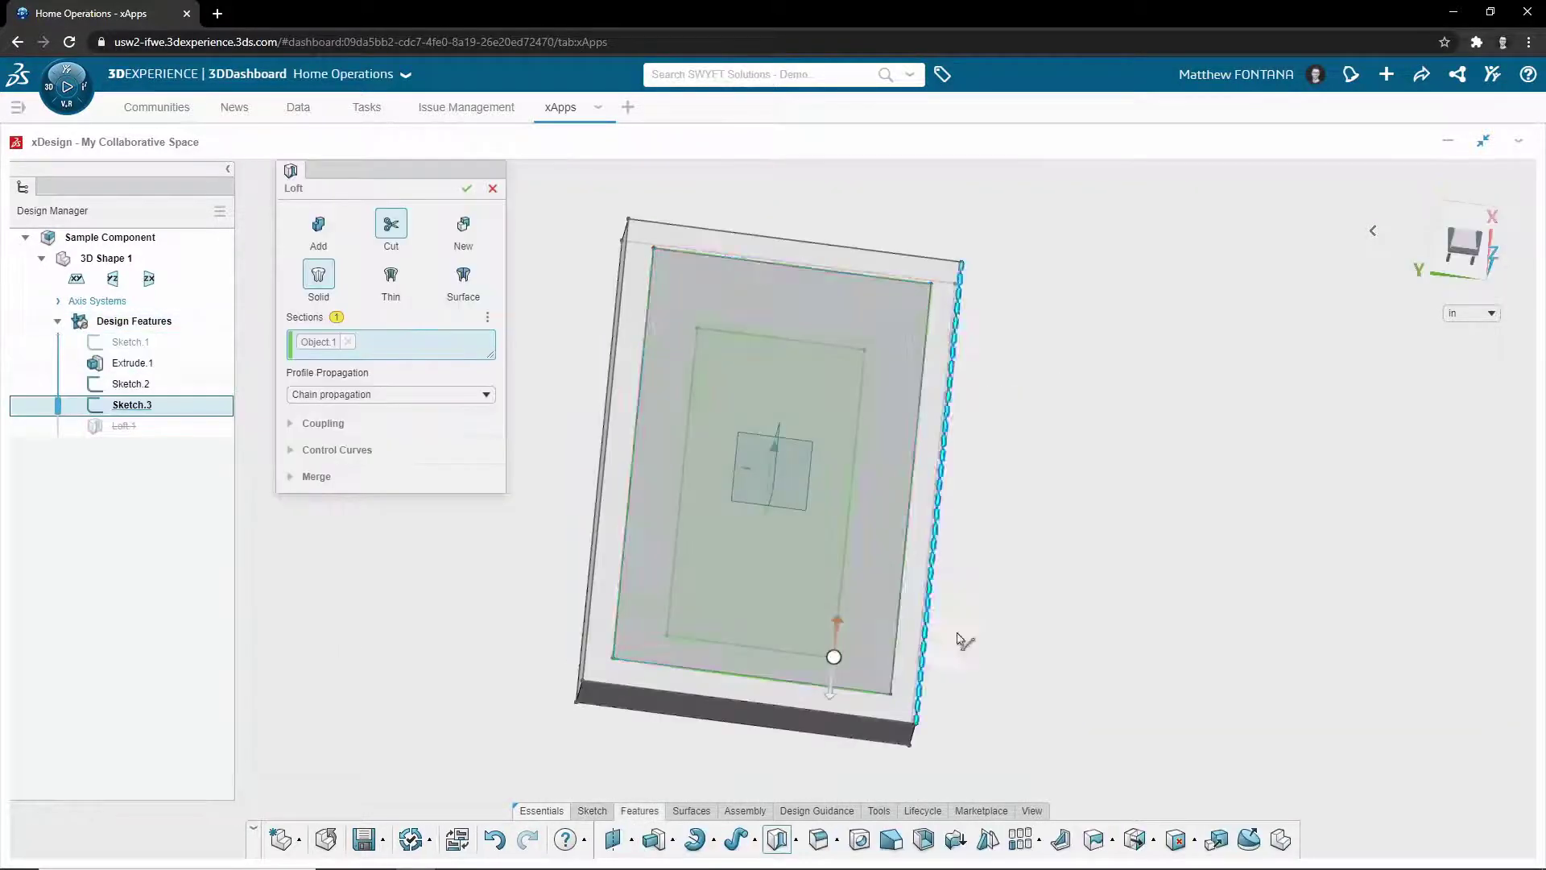
pyautogui.moveTo(827, 712); pyautogui.dragTo(756, 676, button='middle')
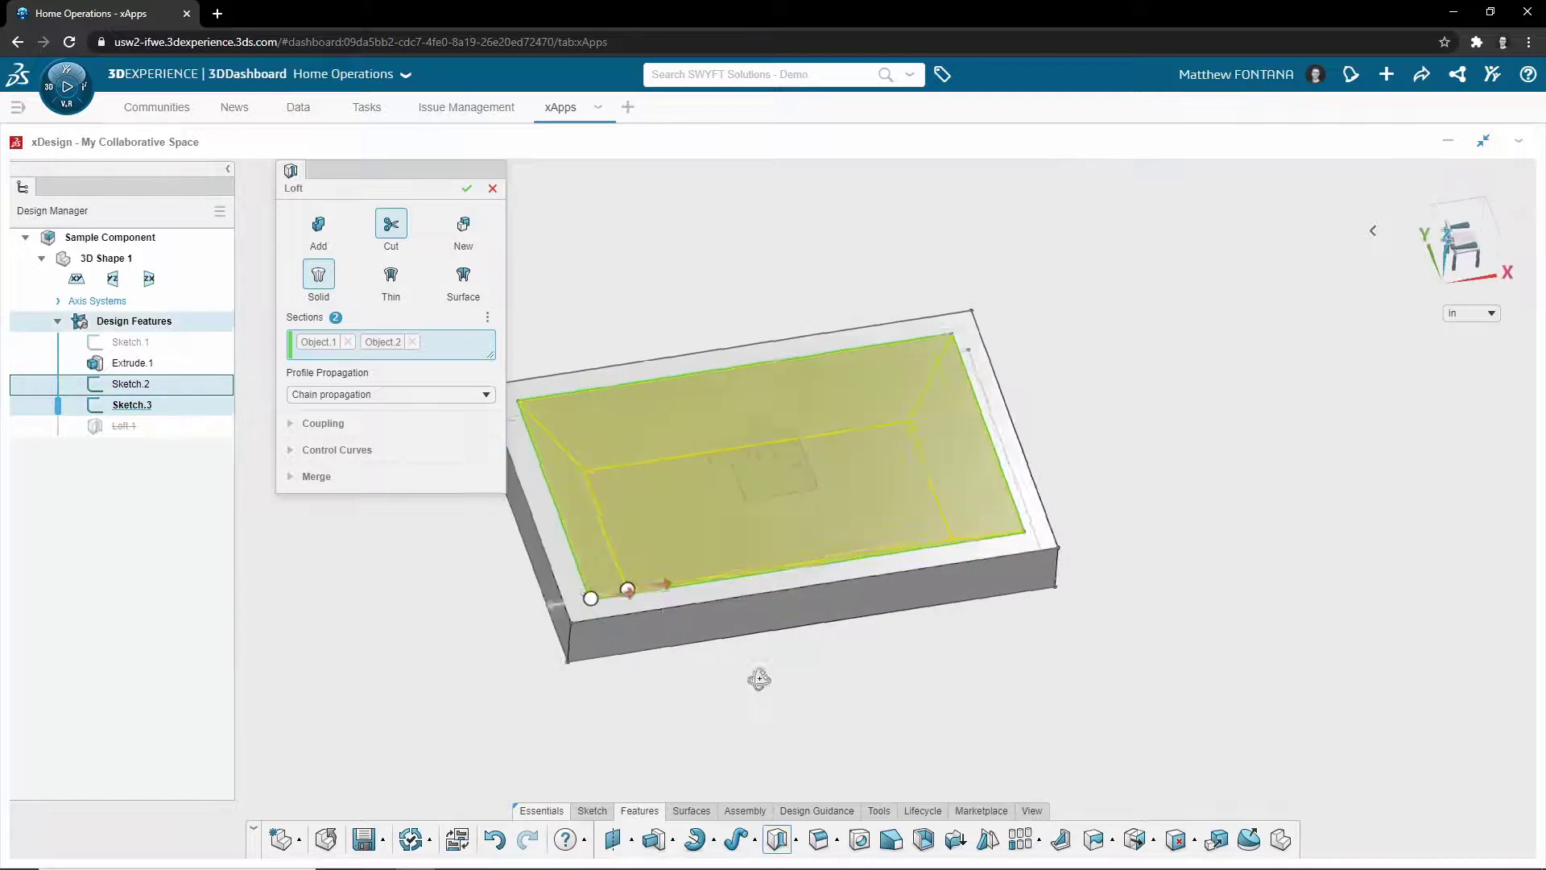
# - Finish the loft and add through-all 1/4 counterbore holes at the sketch corner points
pyautogui.click(465, 188)
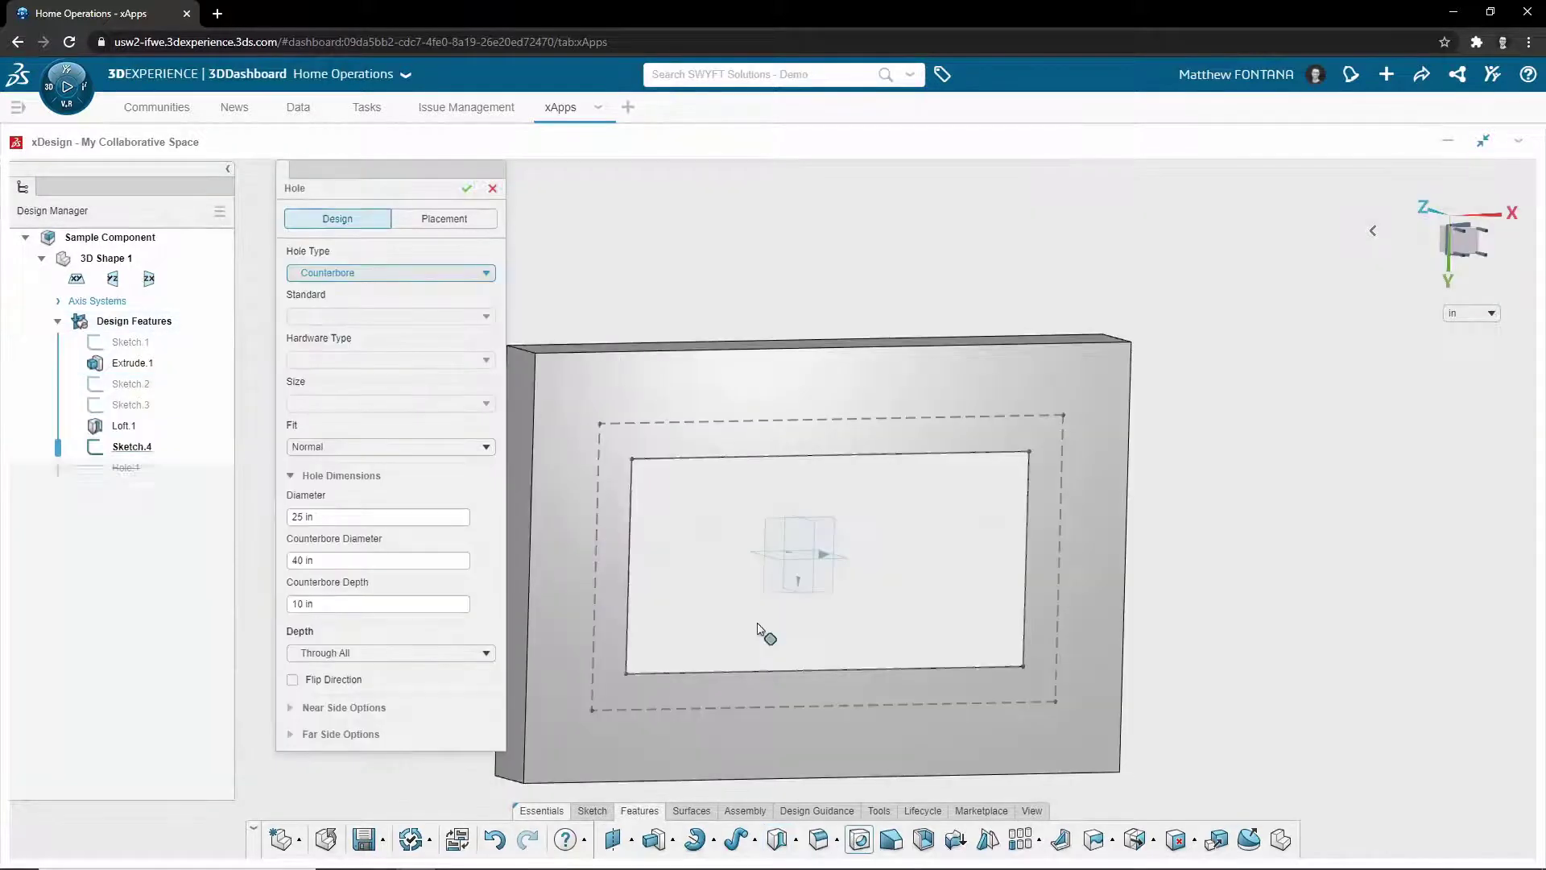
pyautogui.click(599, 423)
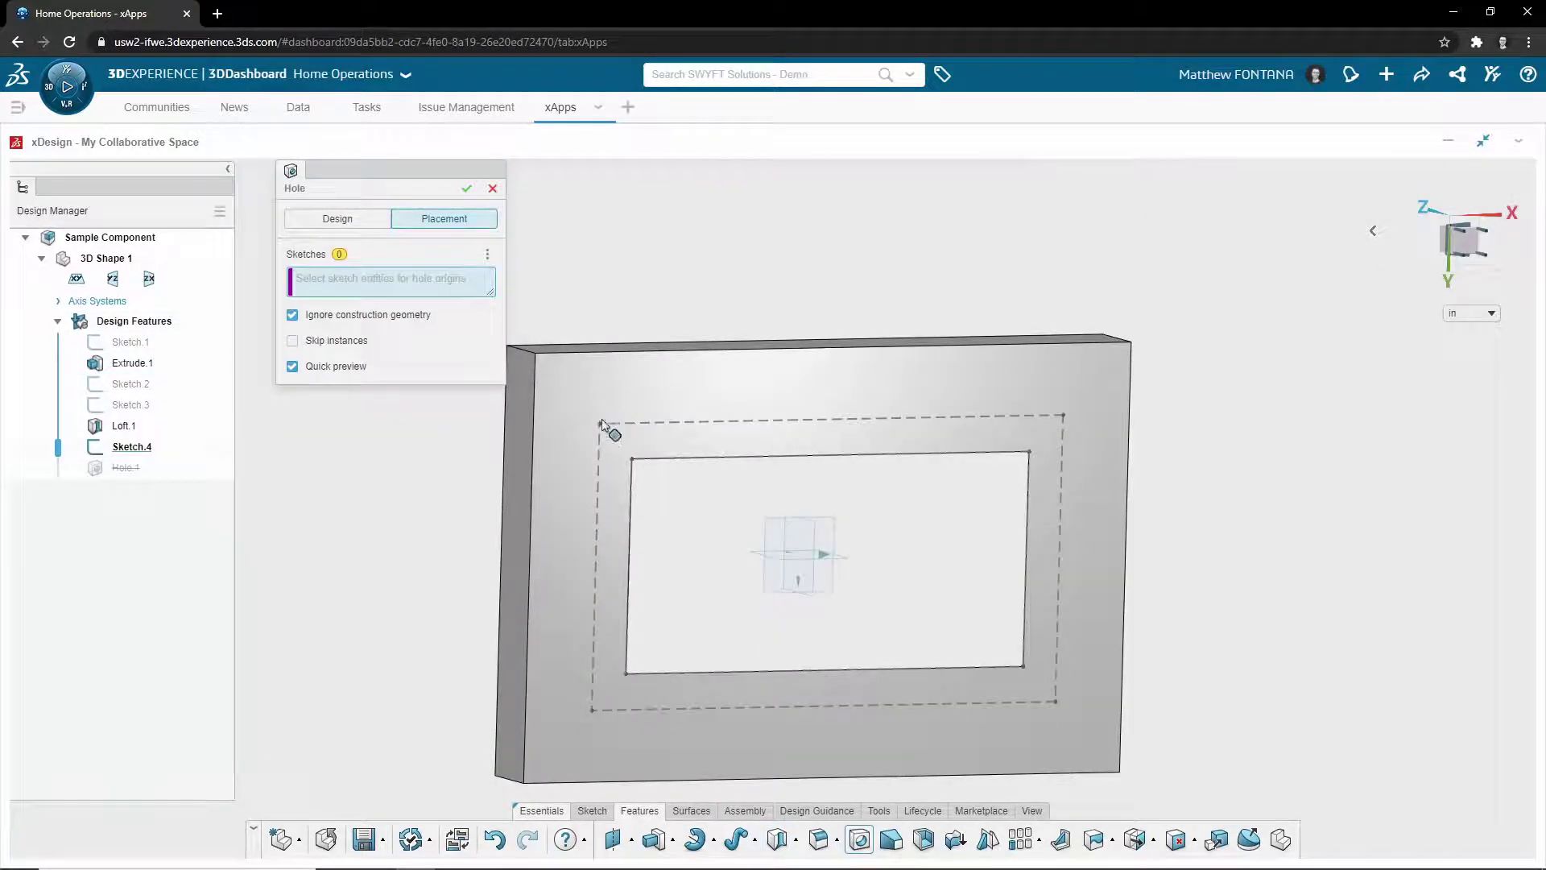
pyautogui.click(1058, 703)
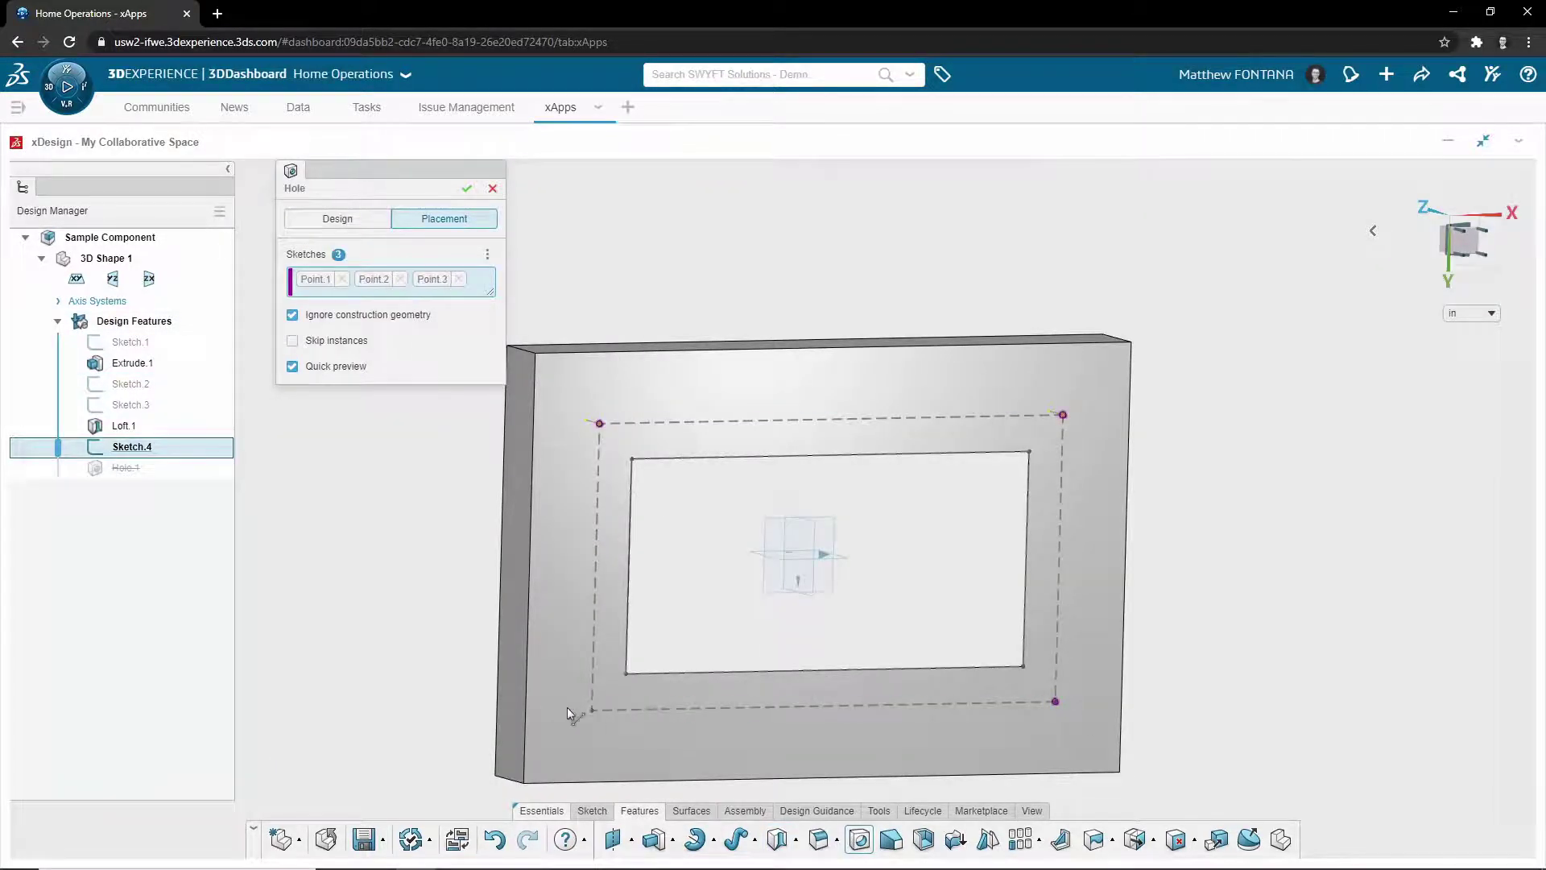
pyautogui.click(339, 218)
pyautogui.click(402, 403)
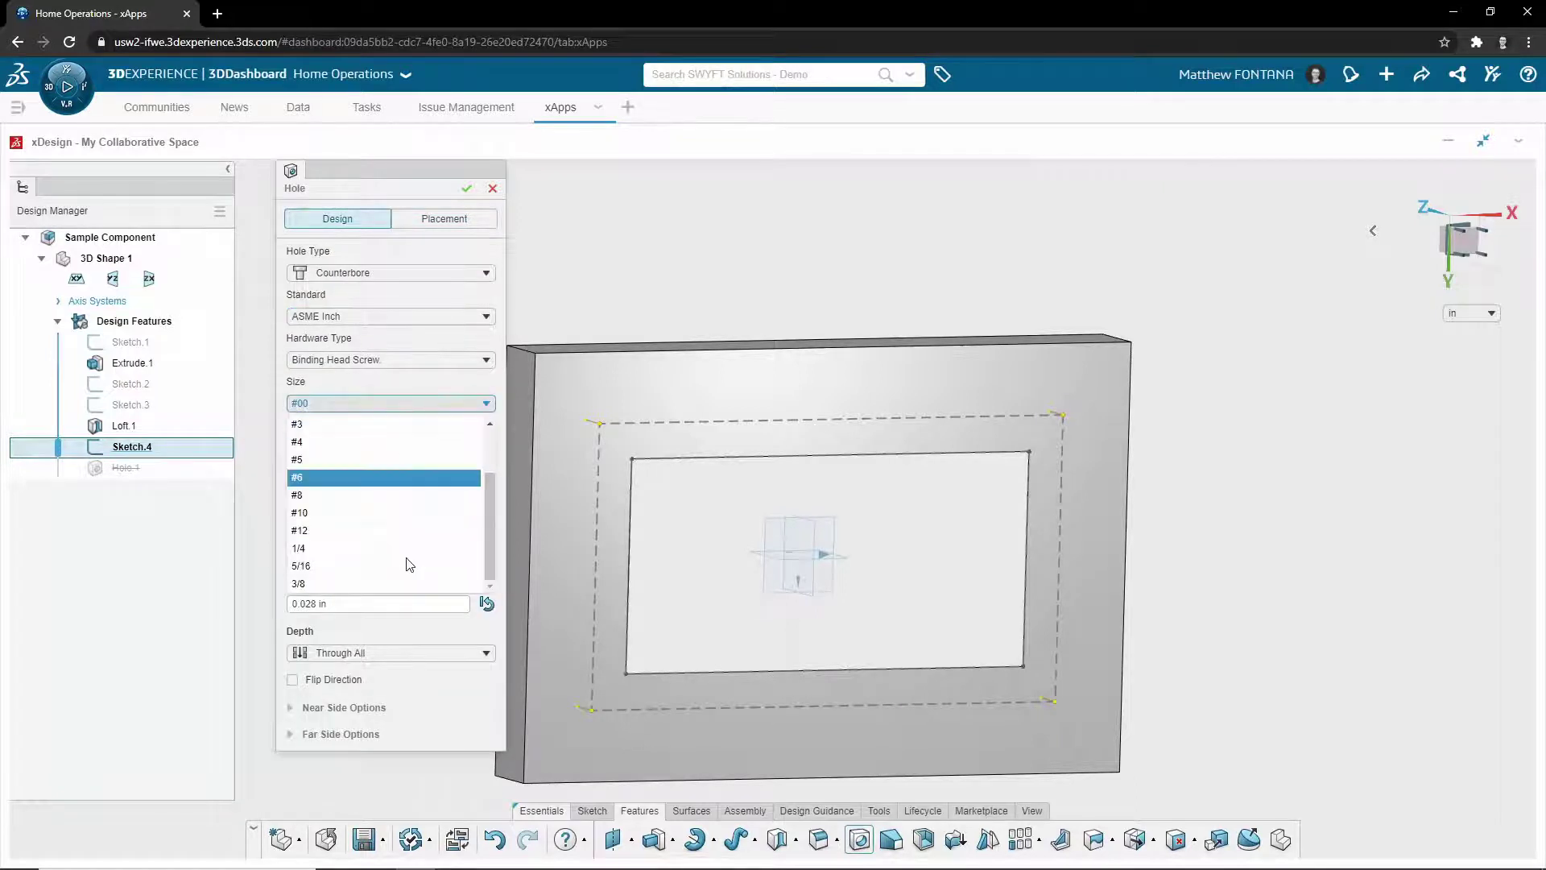
pyautogui.click(387, 542)
pyautogui.click(466, 188)
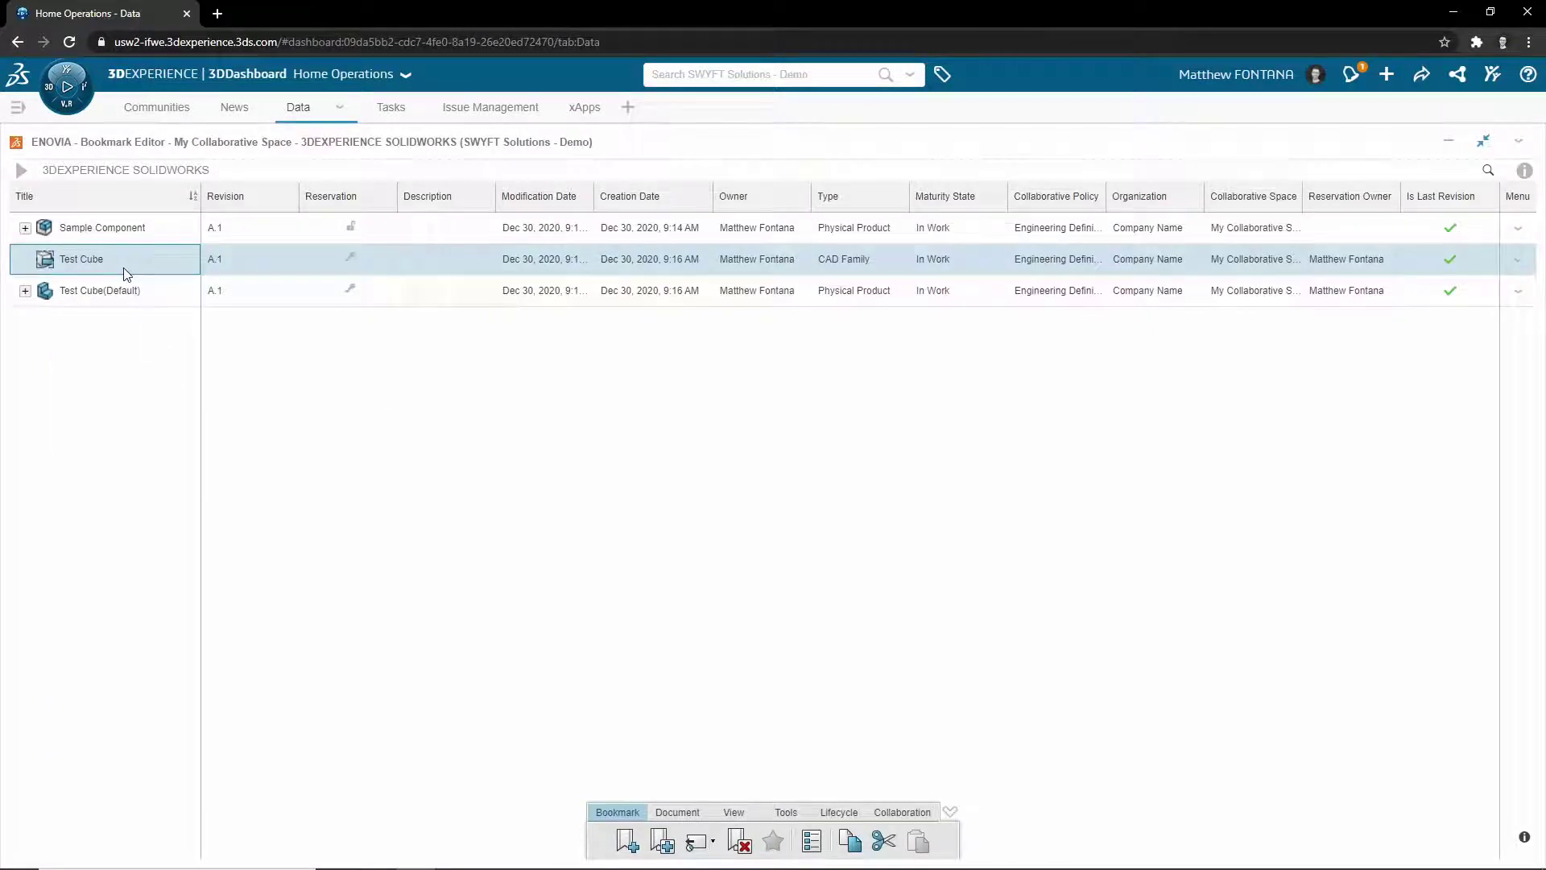
# - Drag Sample Component from the Bookmark Editor list into the SOLIDWORKS window
pyautogui.moveTo(120, 230); pyautogui.dragTo(381, 415)
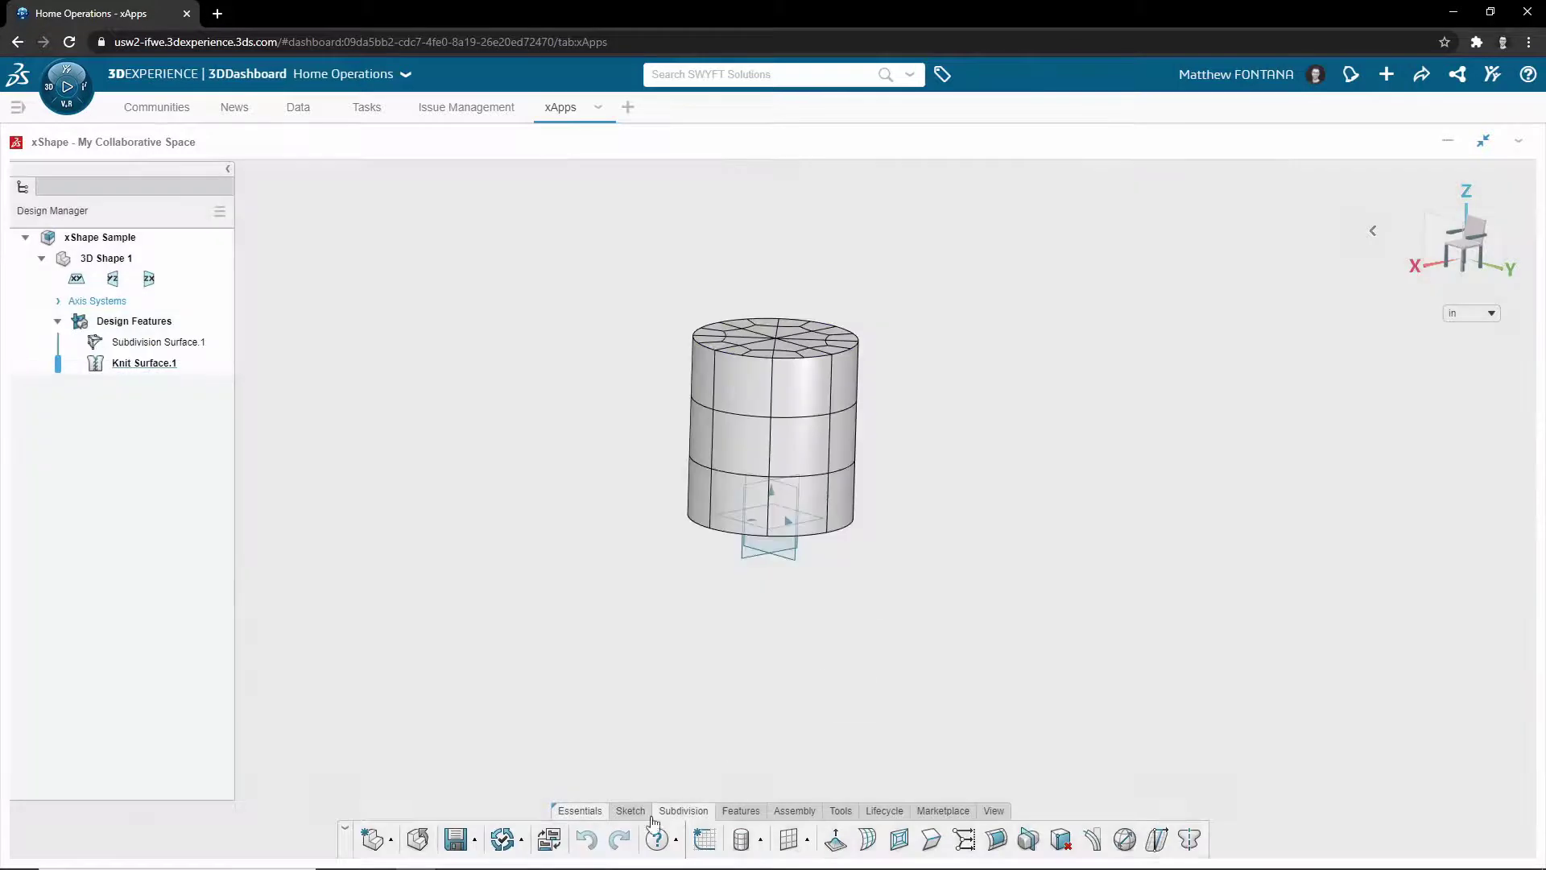
# - Shell the subdivision cylinder to hollow it out
pyautogui.click(741, 810)
pyautogui.click(797, 839)
pyautogui.write('0.0')
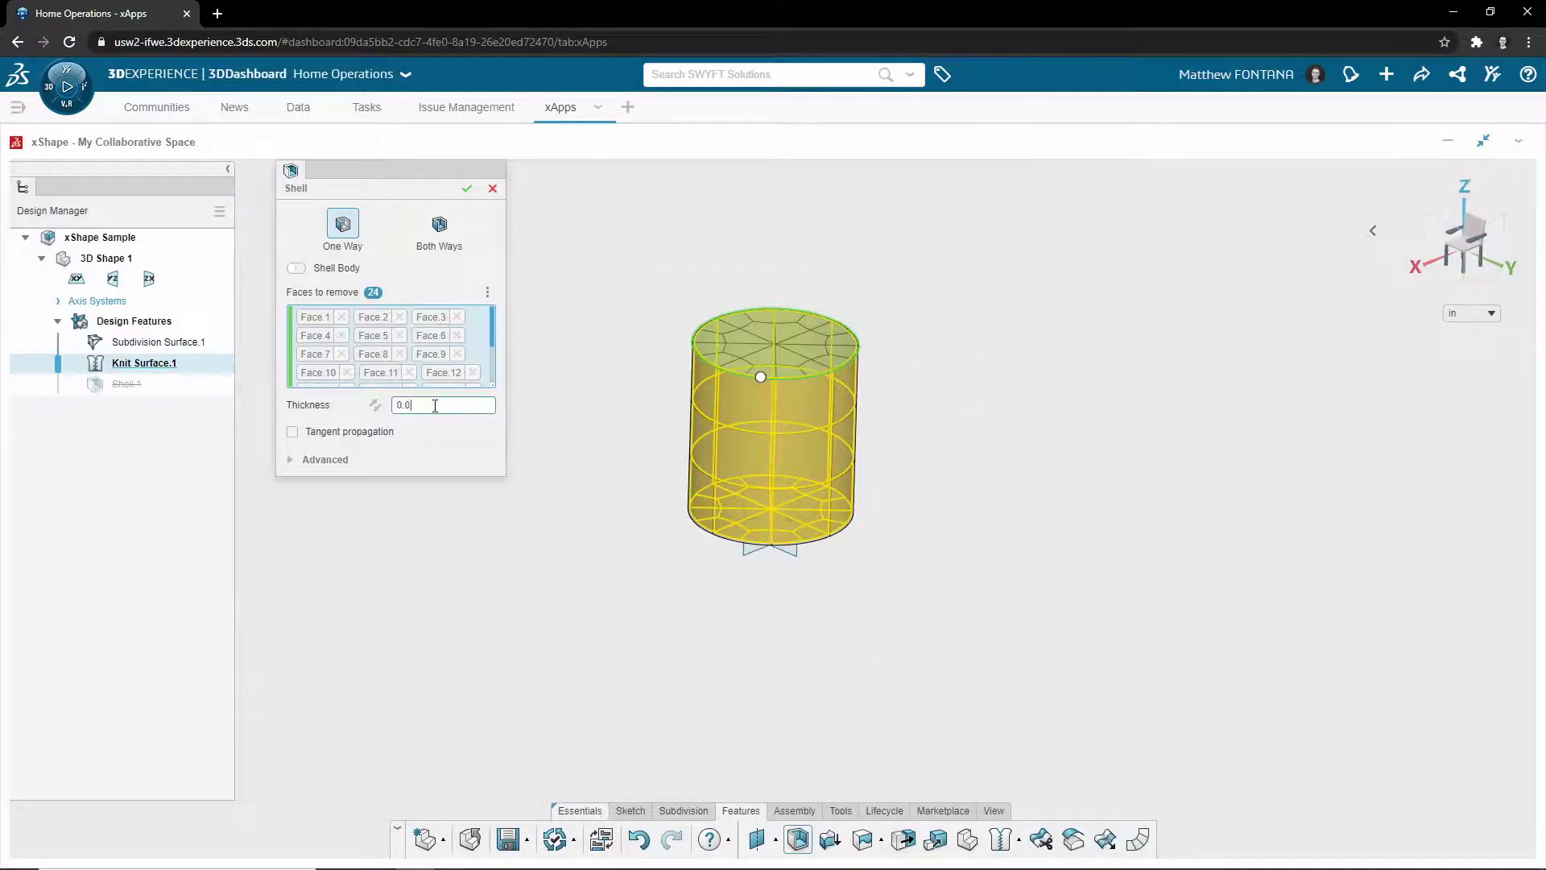
pyautogui.click(467, 188)
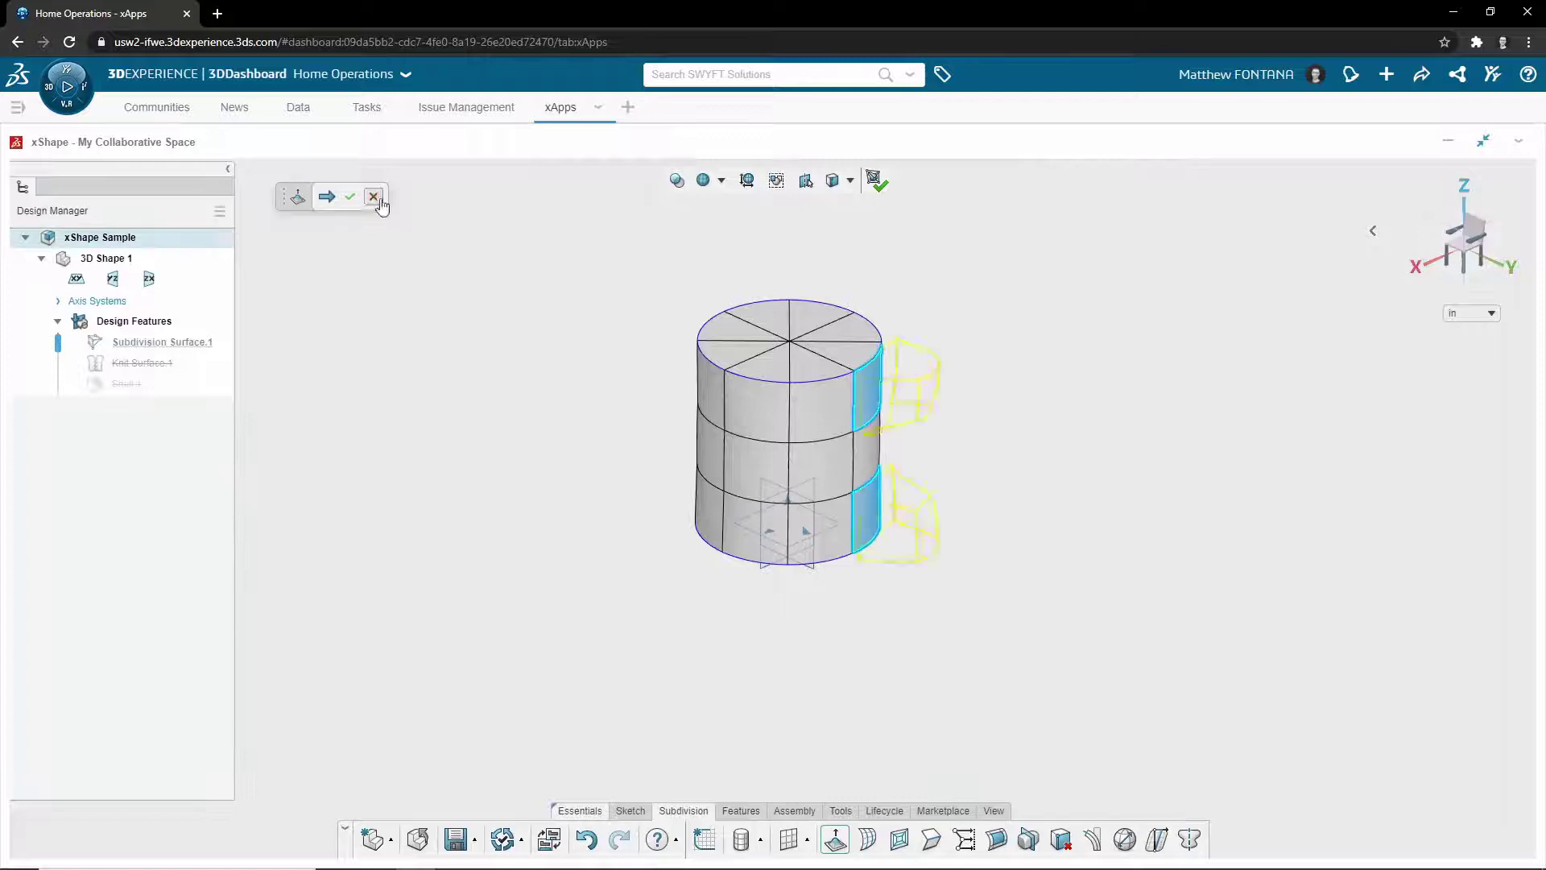
pyautogui.click(379, 200)
# - Extrude two side faces, bridge them into a handle, reshape its vertices and exit subdivision
pyautogui.click(835, 839)
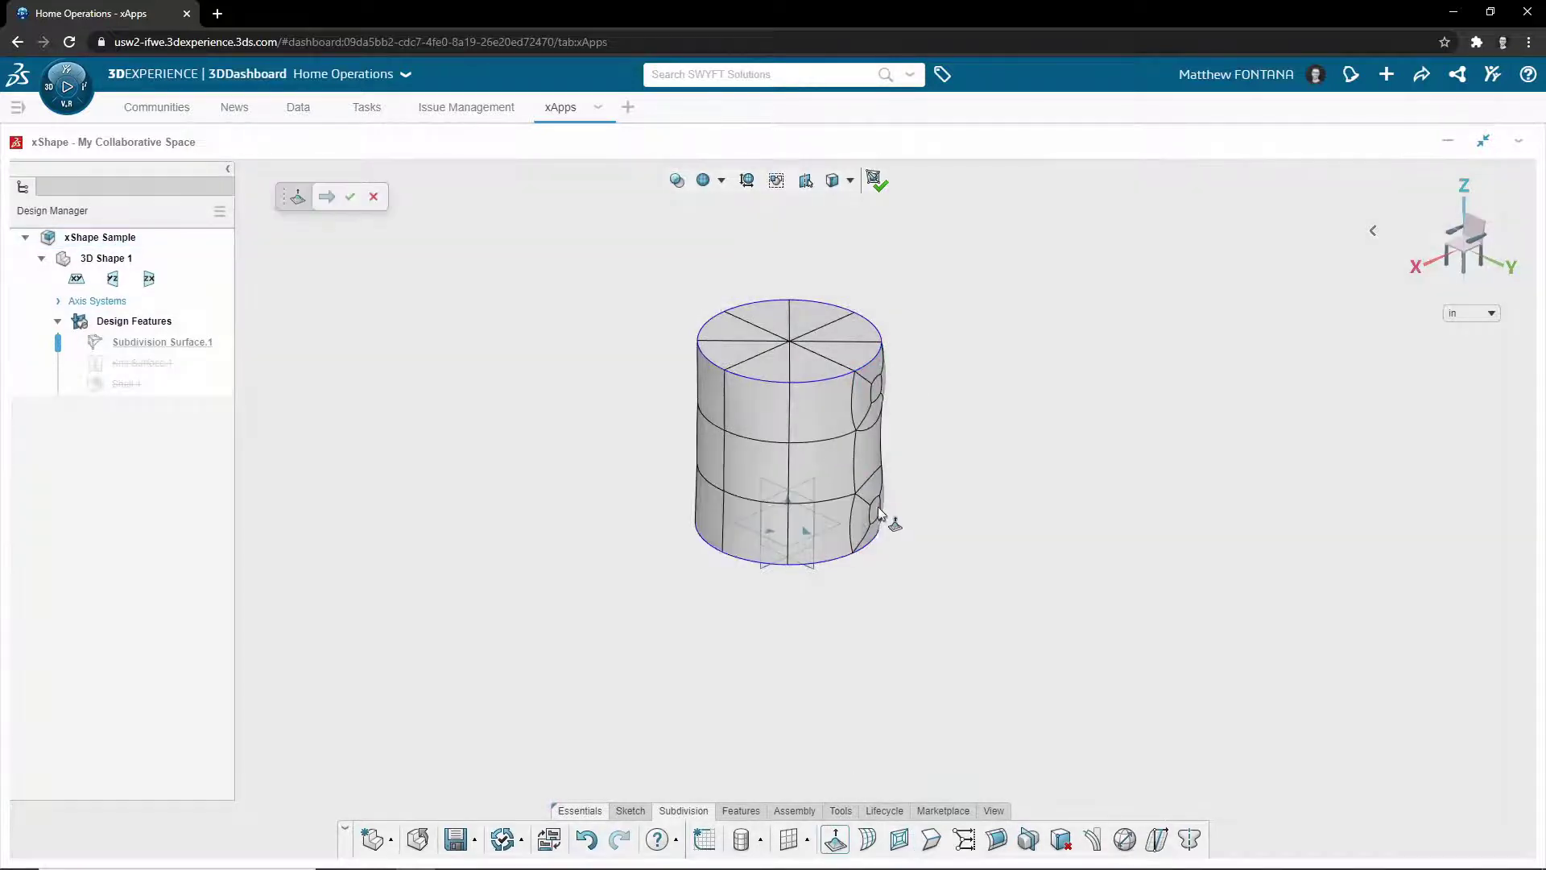
pyautogui.scroll(3, 885, 520)
pyautogui.click(878, 518)
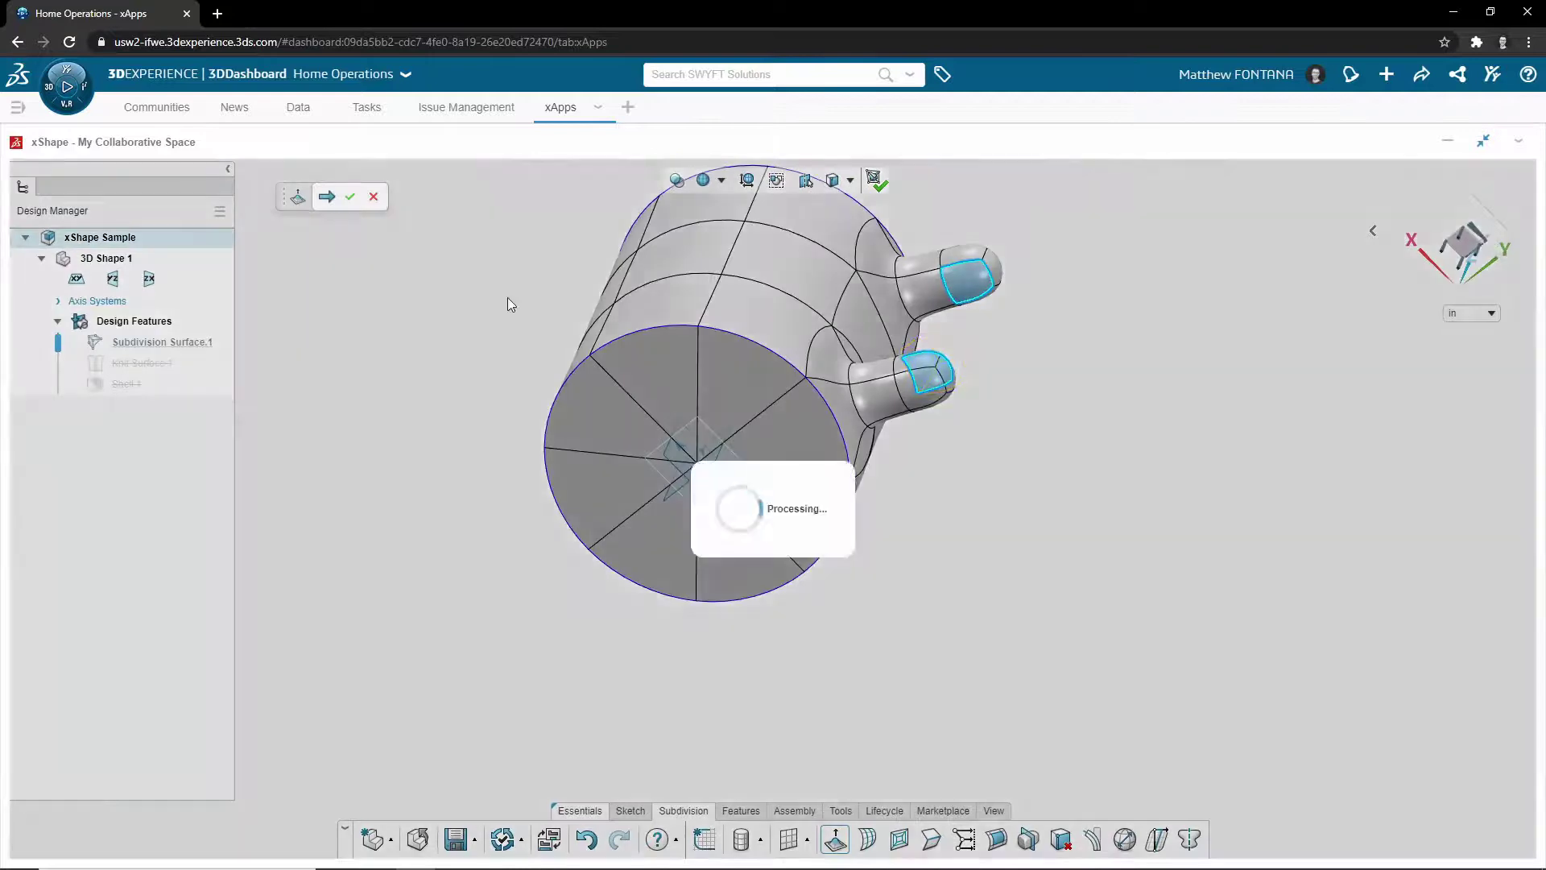
pyautogui.moveTo(510, 304)
pyautogui.mouseDown(button='middle')
pyautogui.moveTo(880, 390)
pyautogui.moveTo(926, 379)
pyautogui.mouseUp(button='middle')
pyautogui.moveTo(987, 301); pyautogui.dragTo(1047, 355)
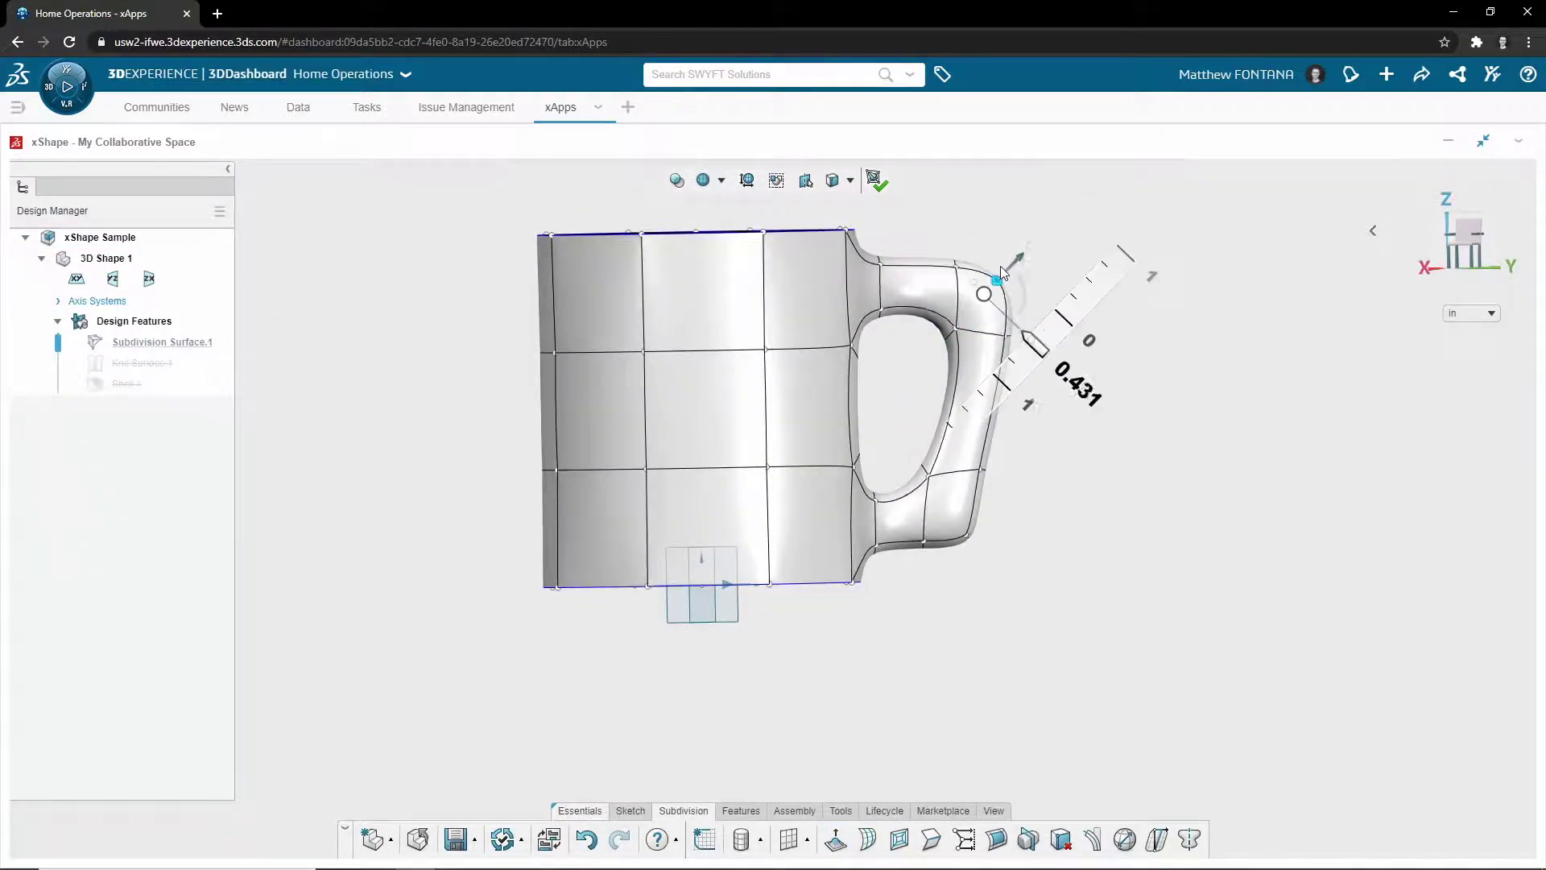
pyautogui.moveTo(954, 525); pyautogui.dragTo(966, 548)
pyautogui.moveTo(966, 546)
pyautogui.mouseDown(button='middle')
pyautogui.moveTo(1045, 417)
pyautogui.moveTo(959, 335)
pyautogui.moveTo(1197, 447)
pyautogui.moveTo(1111, 569)
pyautogui.moveTo(1112, 477)
pyautogui.mouseUp(button='middle')
pyautogui.press('Escape')
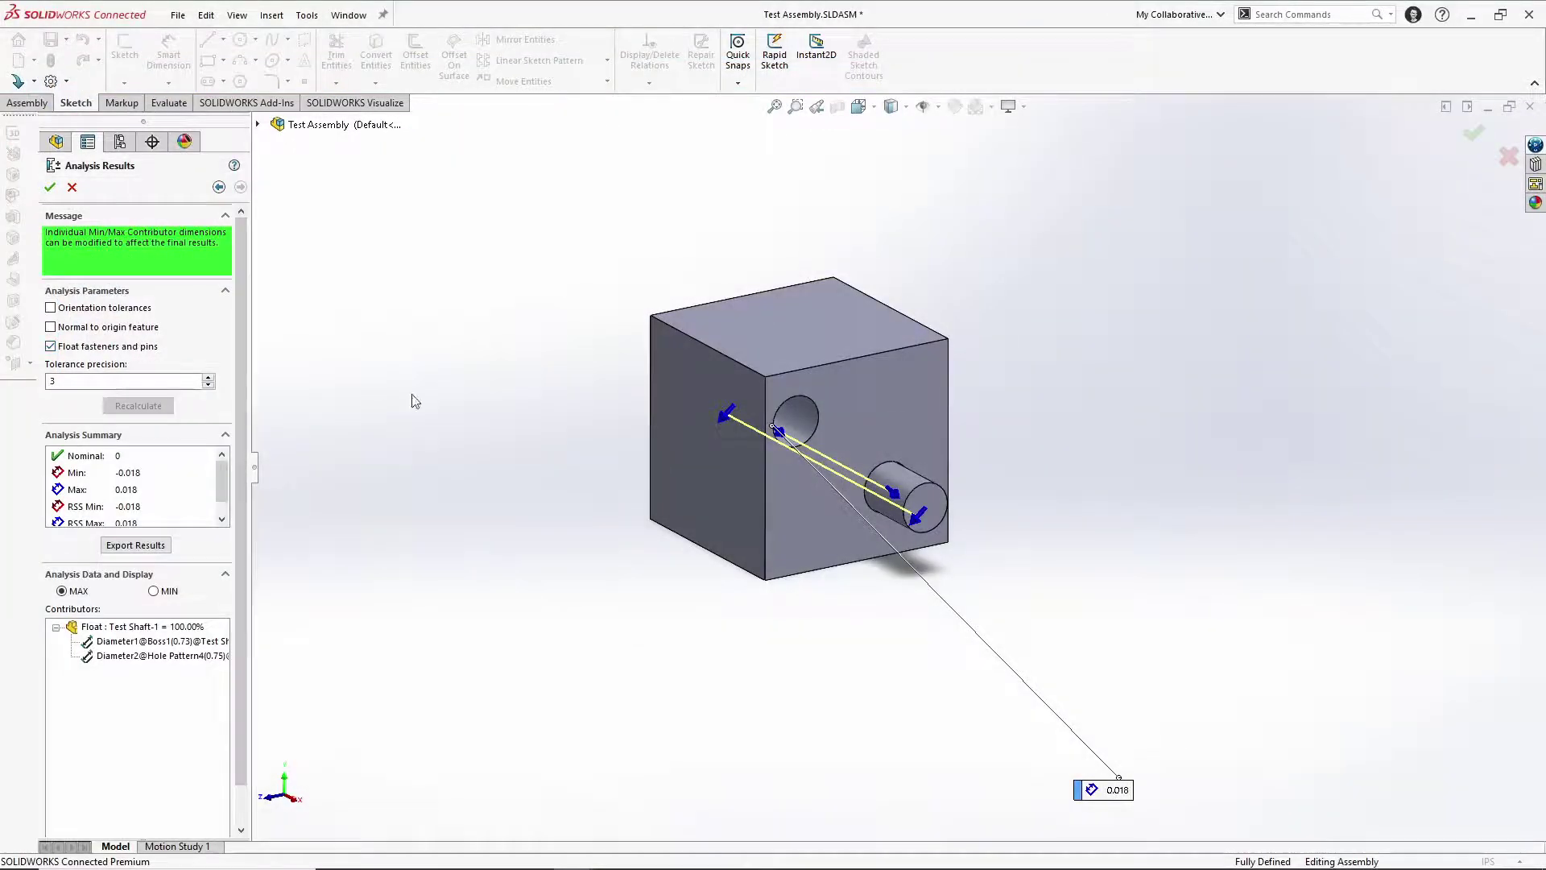
# - Cost one Test Shaft at 33.66 USD per part, then switch Visualize to Accurate rendering
pyautogui.moveTo(414, 397); pyautogui.dragTo(764, 547, button='middle')
pyautogui.hotkey('ctrl', '4')
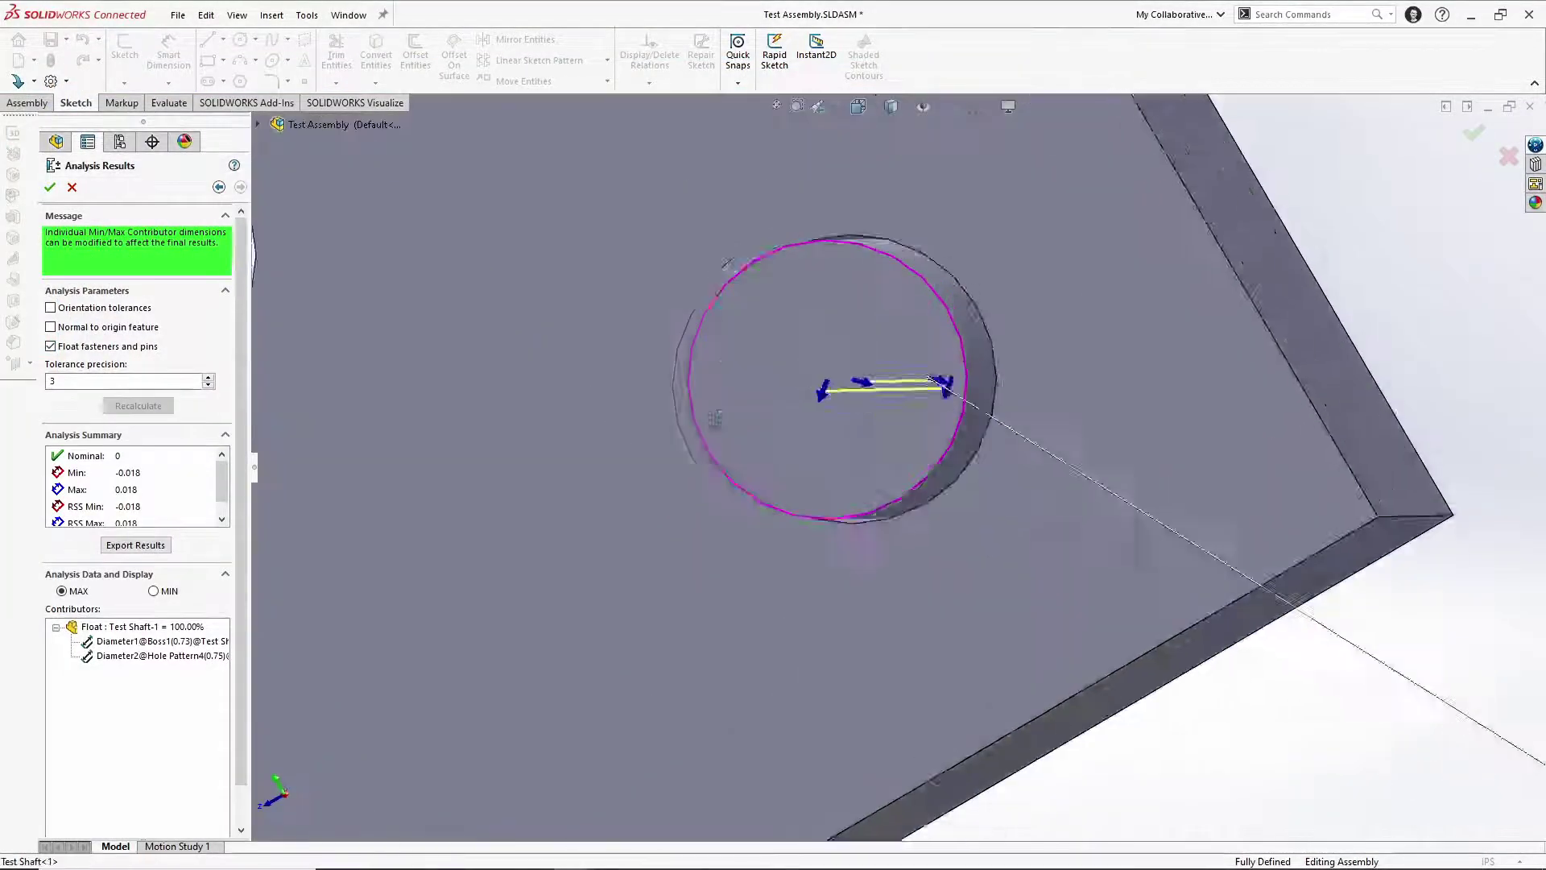
pyautogui.scroll(3, 862, 525)
pyautogui.scroll(-2, 862, 525)
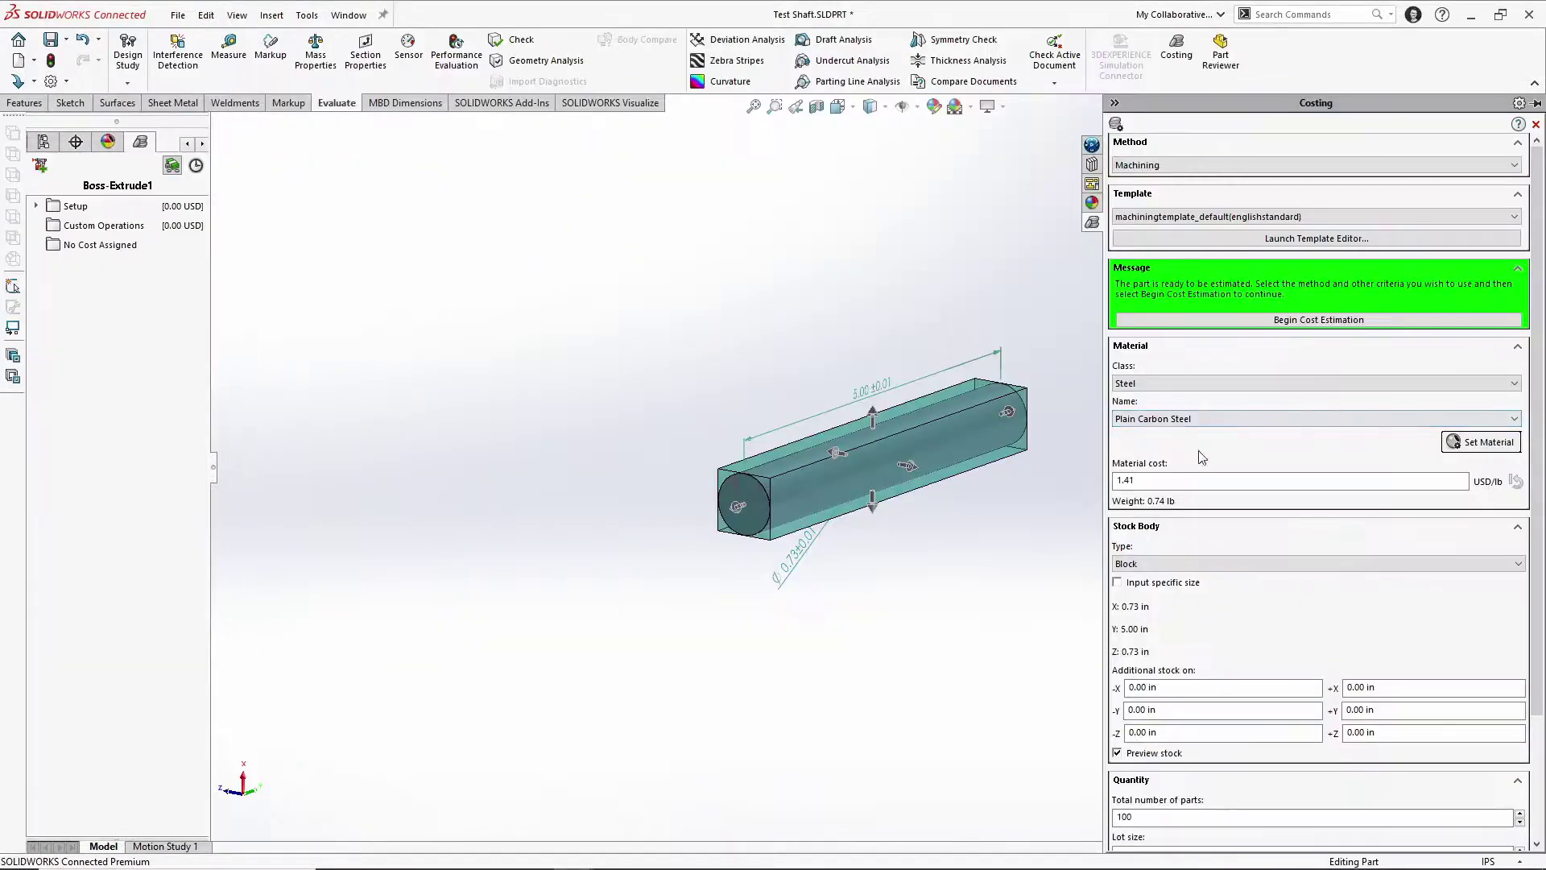
pyautogui.click(1259, 823)
pyautogui.scroll(-3, 1329, 773)
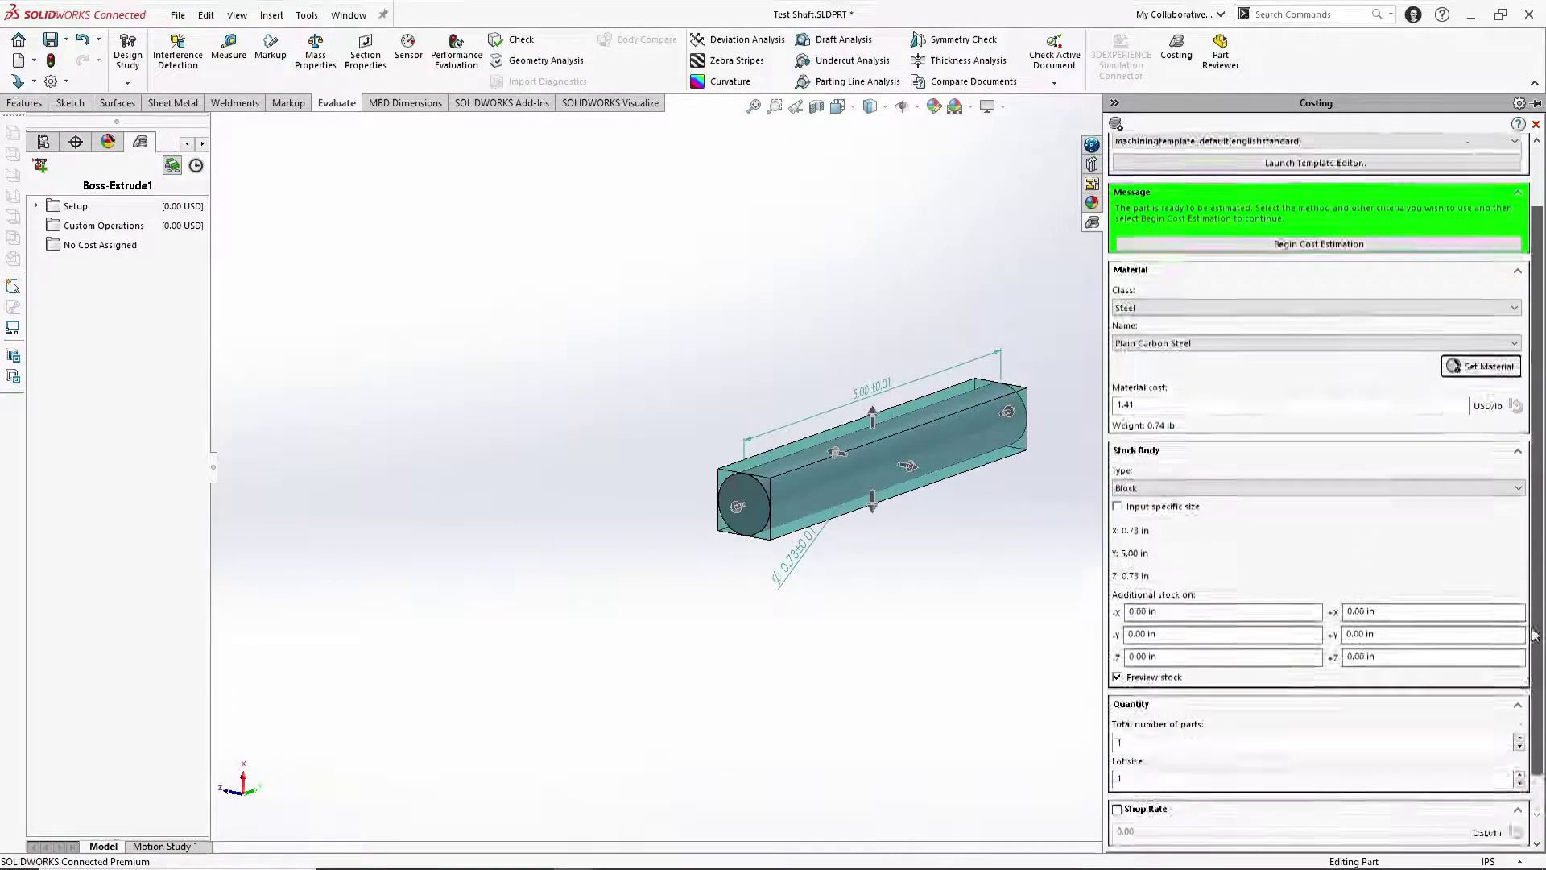
pyautogui.scroll(1, 1160, 739)
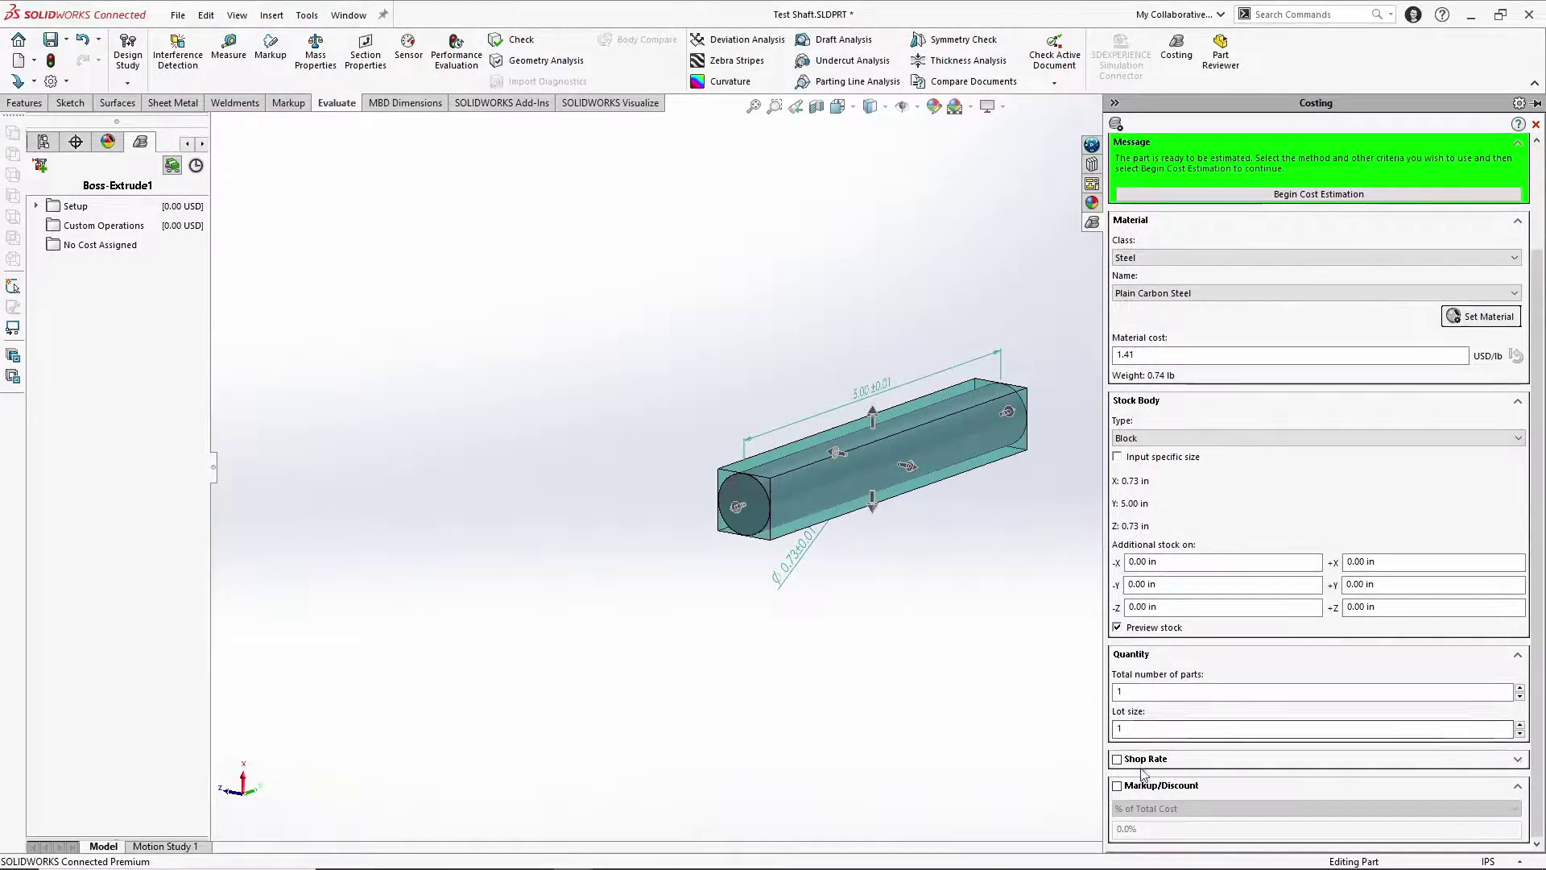
pyautogui.click(1372, 197)
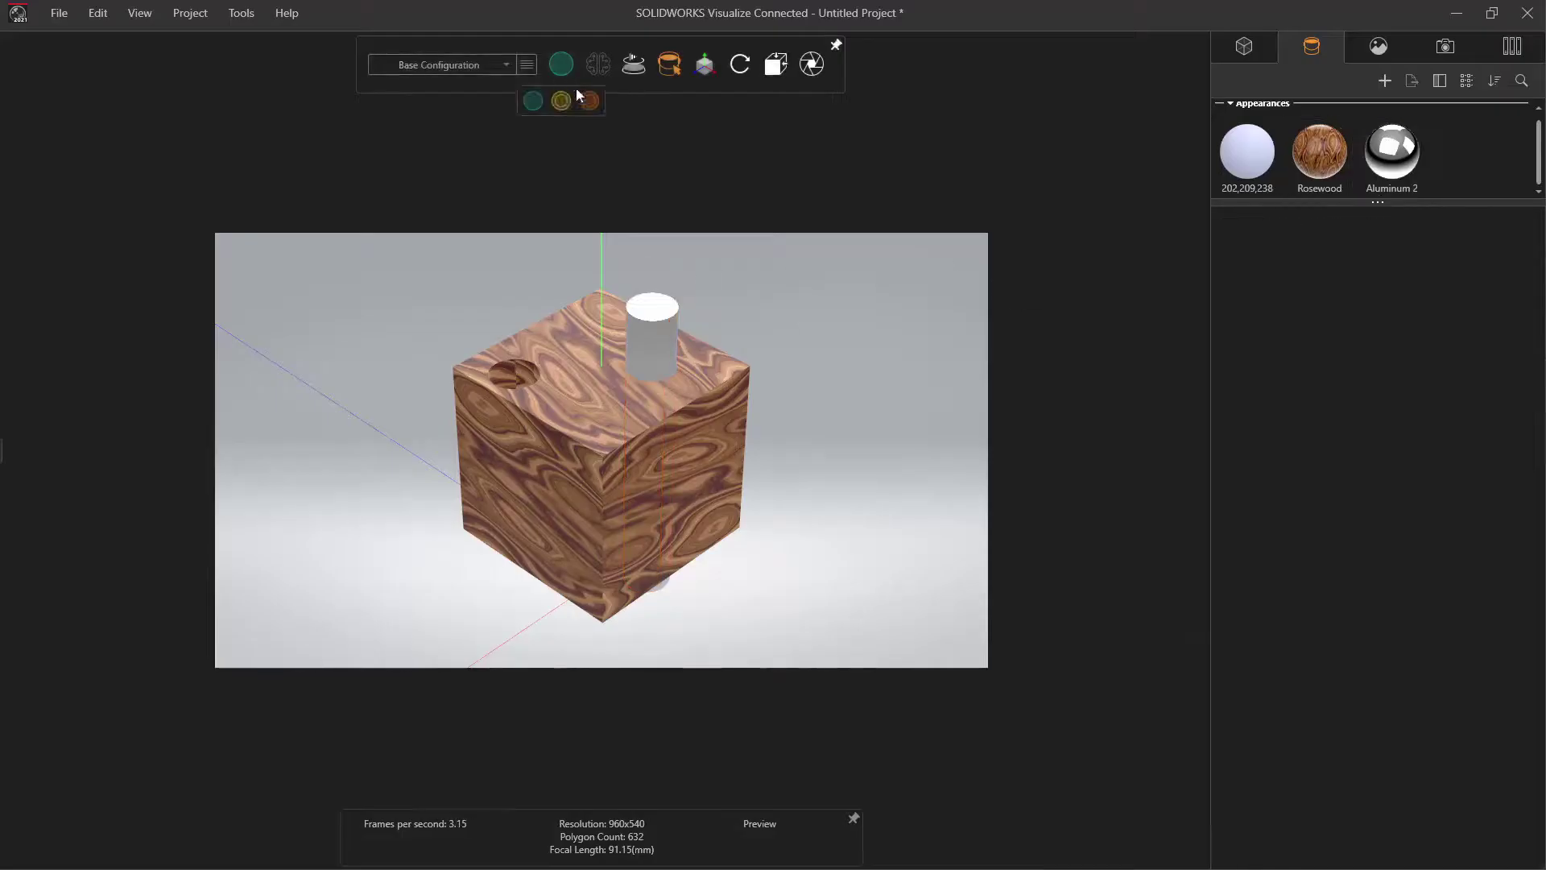
pyautogui.click(588, 100)
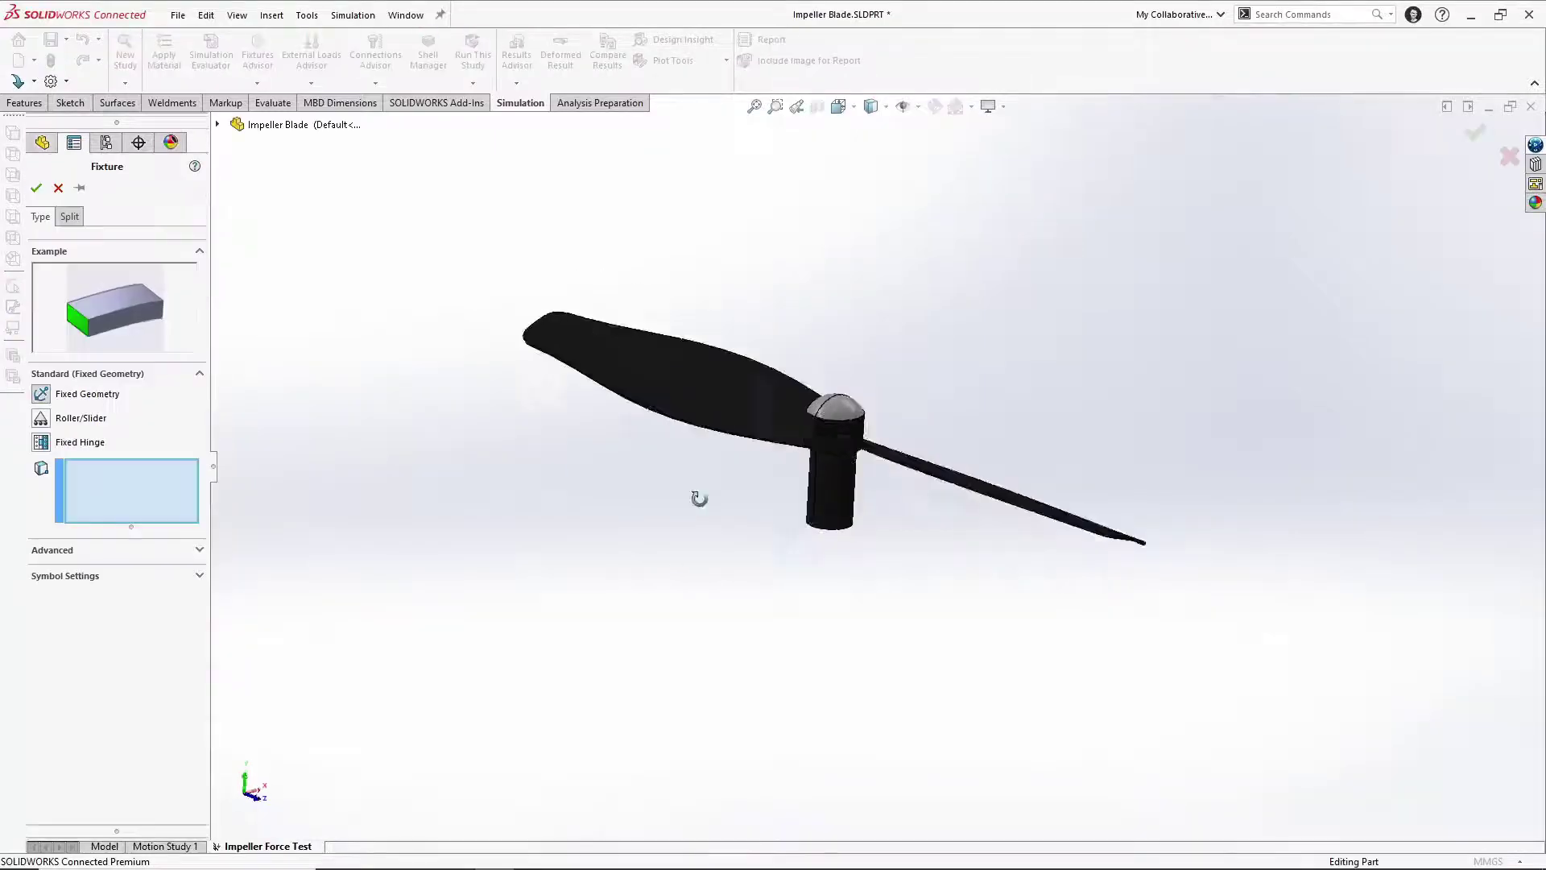
# - Fix the hub's bottom face and apply a force on the blade along the Front Plane
pyautogui.click(765, 438)
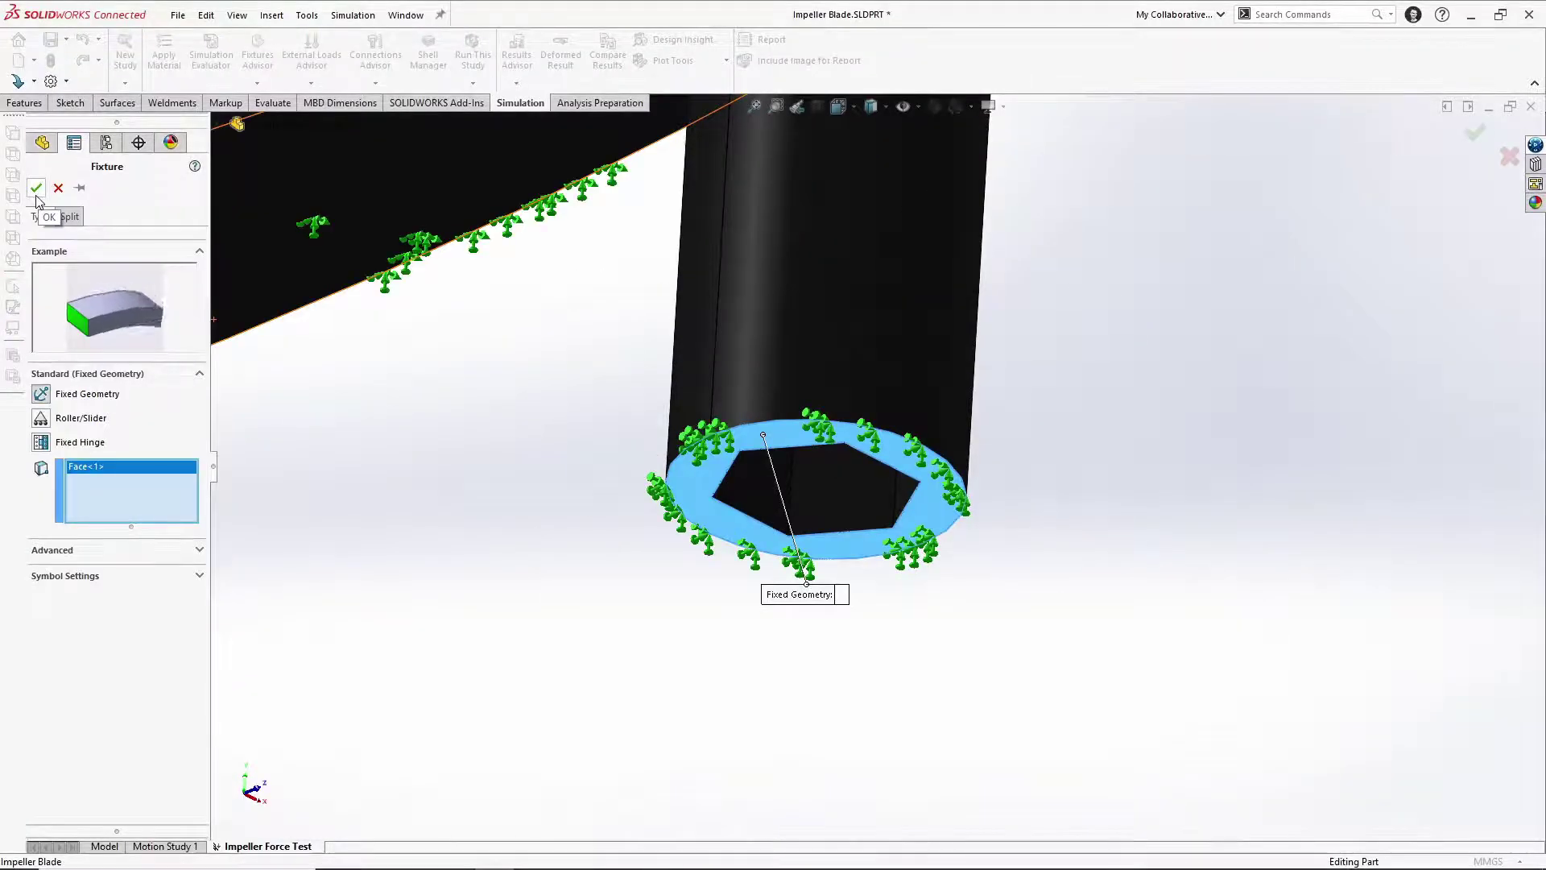
pyautogui.click(37, 188)
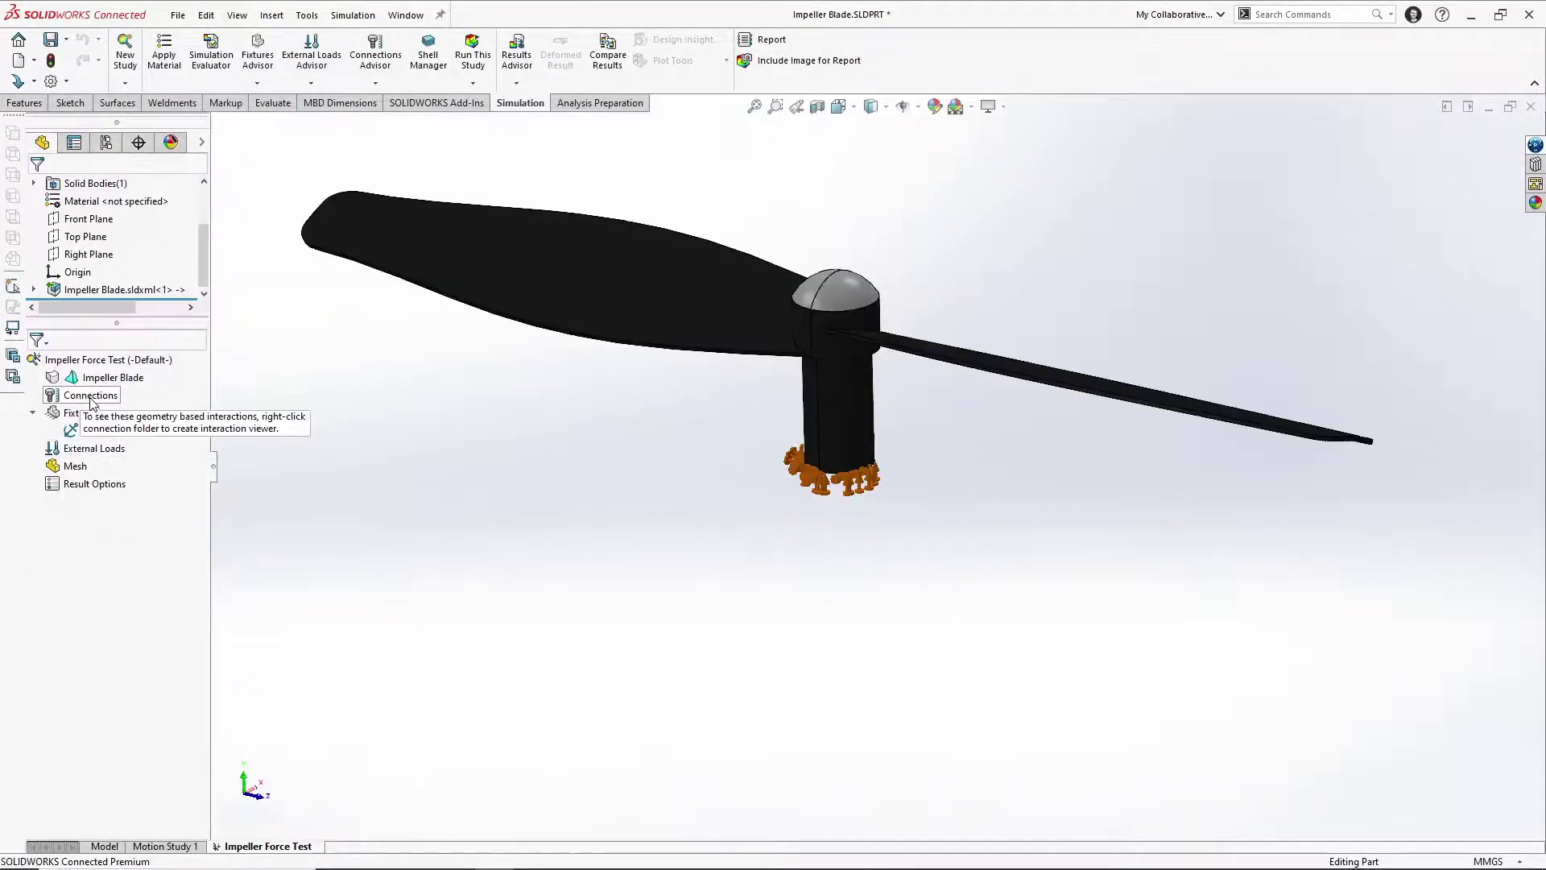
pyautogui.rightClick(97, 451)
pyautogui.click(129, 494)
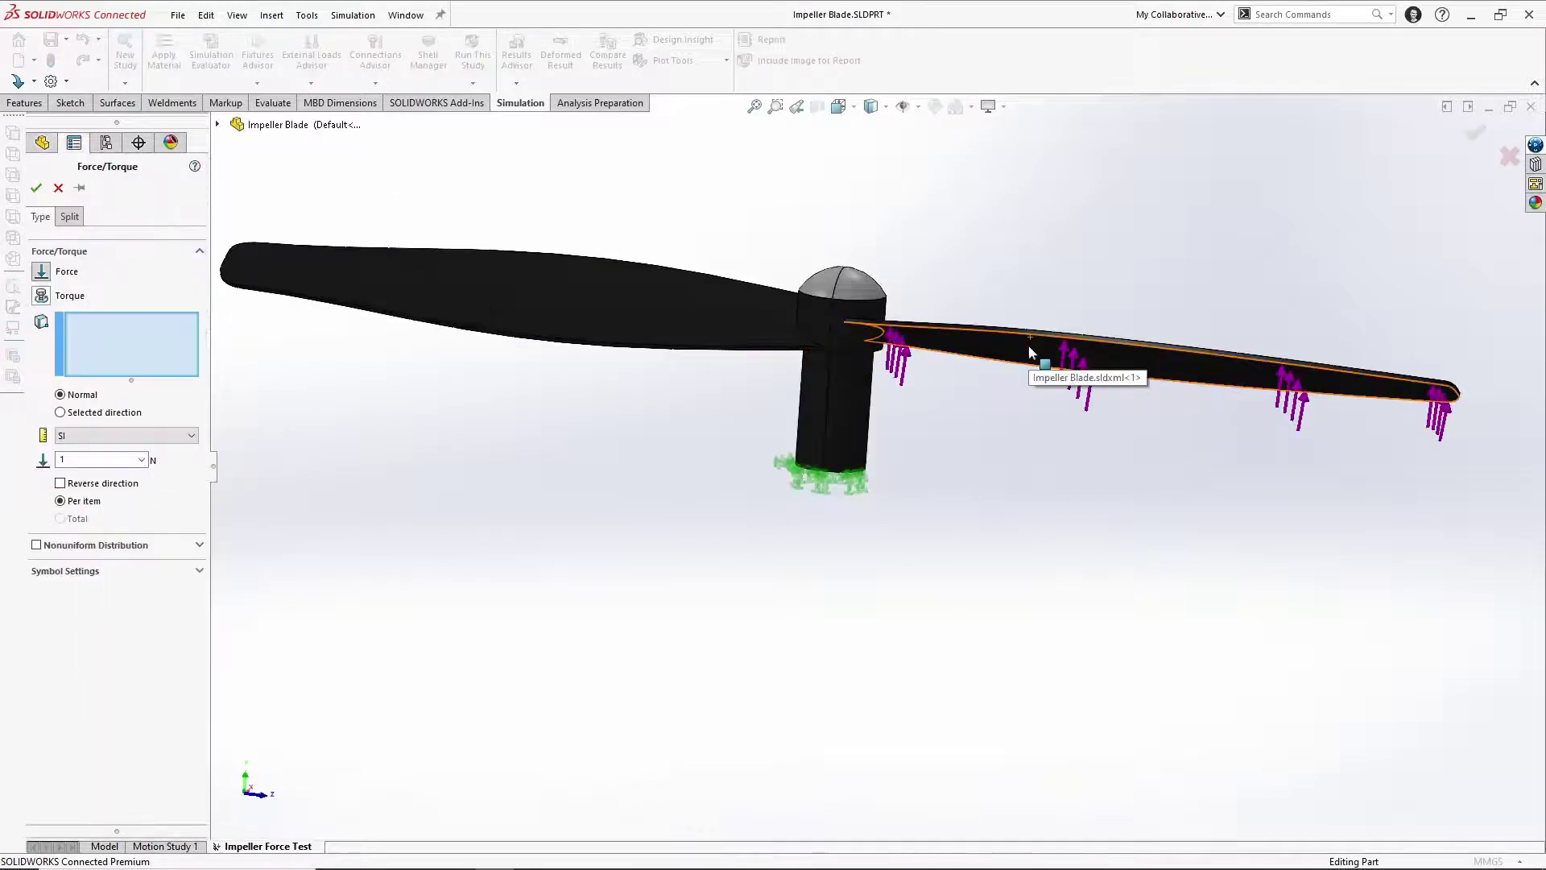
pyautogui.click(1029, 344)
pyautogui.click(60, 412)
pyautogui.click(290, 232)
# - Inspect the meshed impeller and run the Impeller Force Test study
pyautogui.moveTo(225, 564); pyautogui.dragTo(264, 579, button='middle')
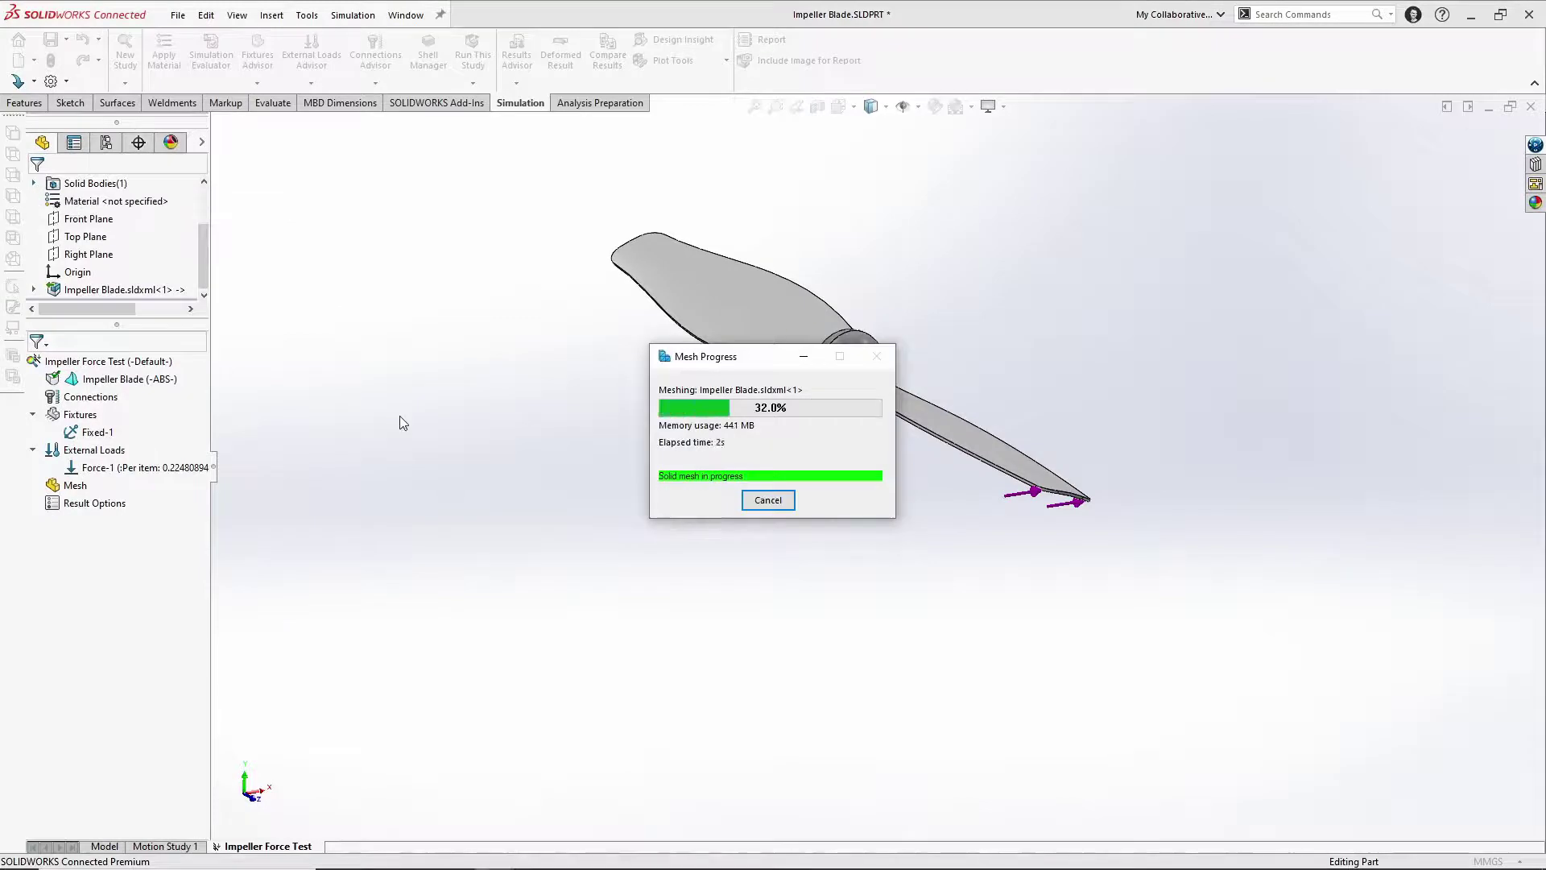
pyautogui.moveTo(402, 423)
pyautogui.mouseDown(button='middle')
pyautogui.moveTo(856, 493)
pyautogui.moveTo(901, 248)
pyautogui.moveTo(891, 390)
pyautogui.mouseUp(button='middle')
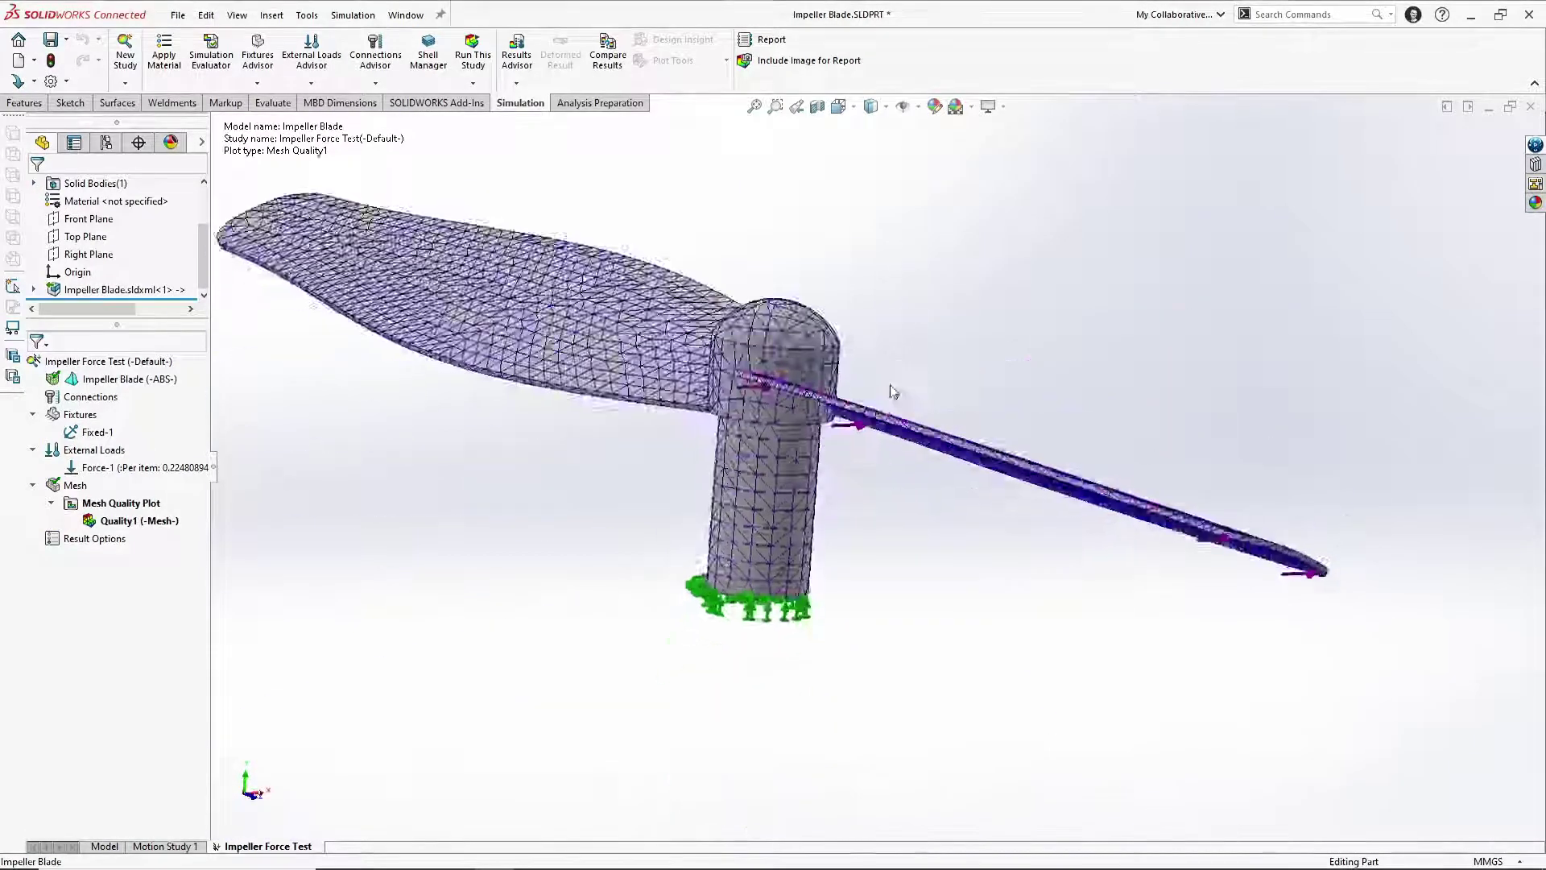
pyautogui.click(473, 54)
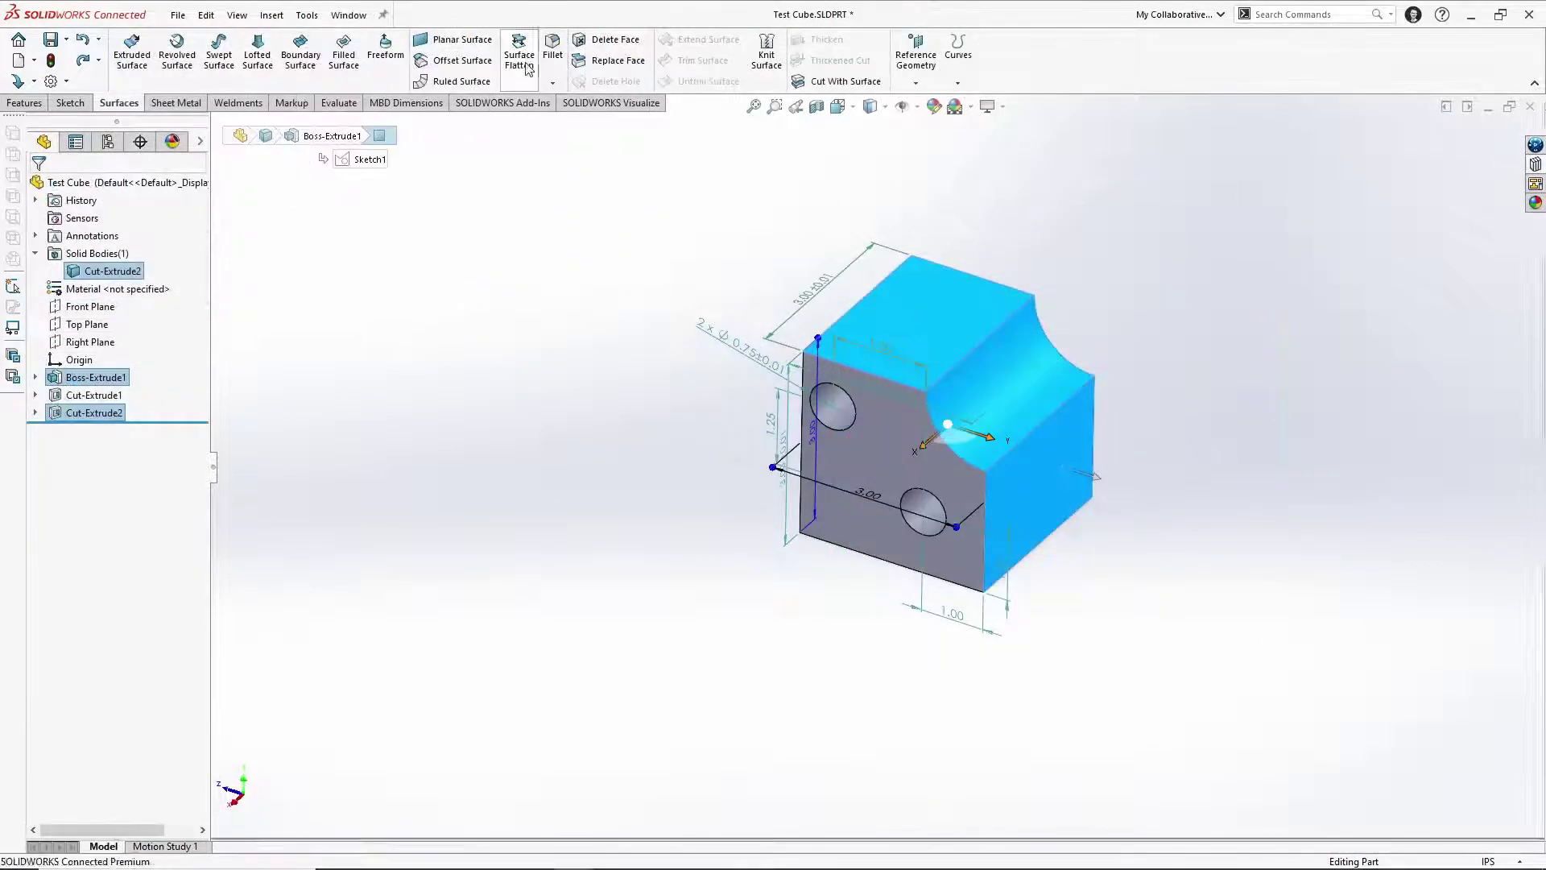
pyautogui.click(526, 68)
# - Flatten the cube's three faces from the chosen edge and display the stretch/compression plot
pyautogui.click(1028, 445)
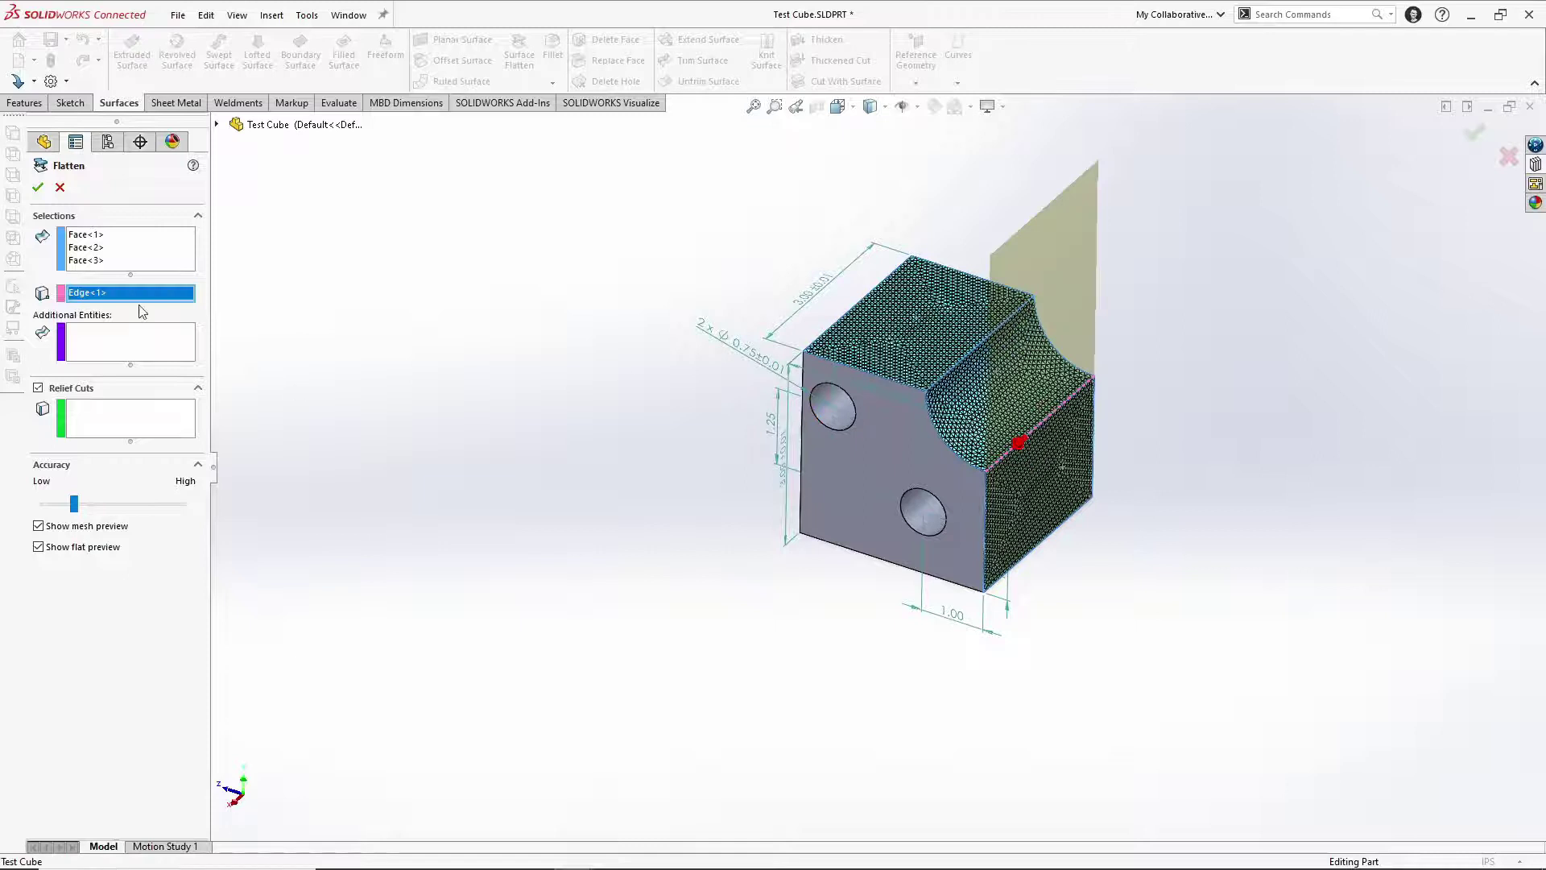
pyautogui.click(38, 187)
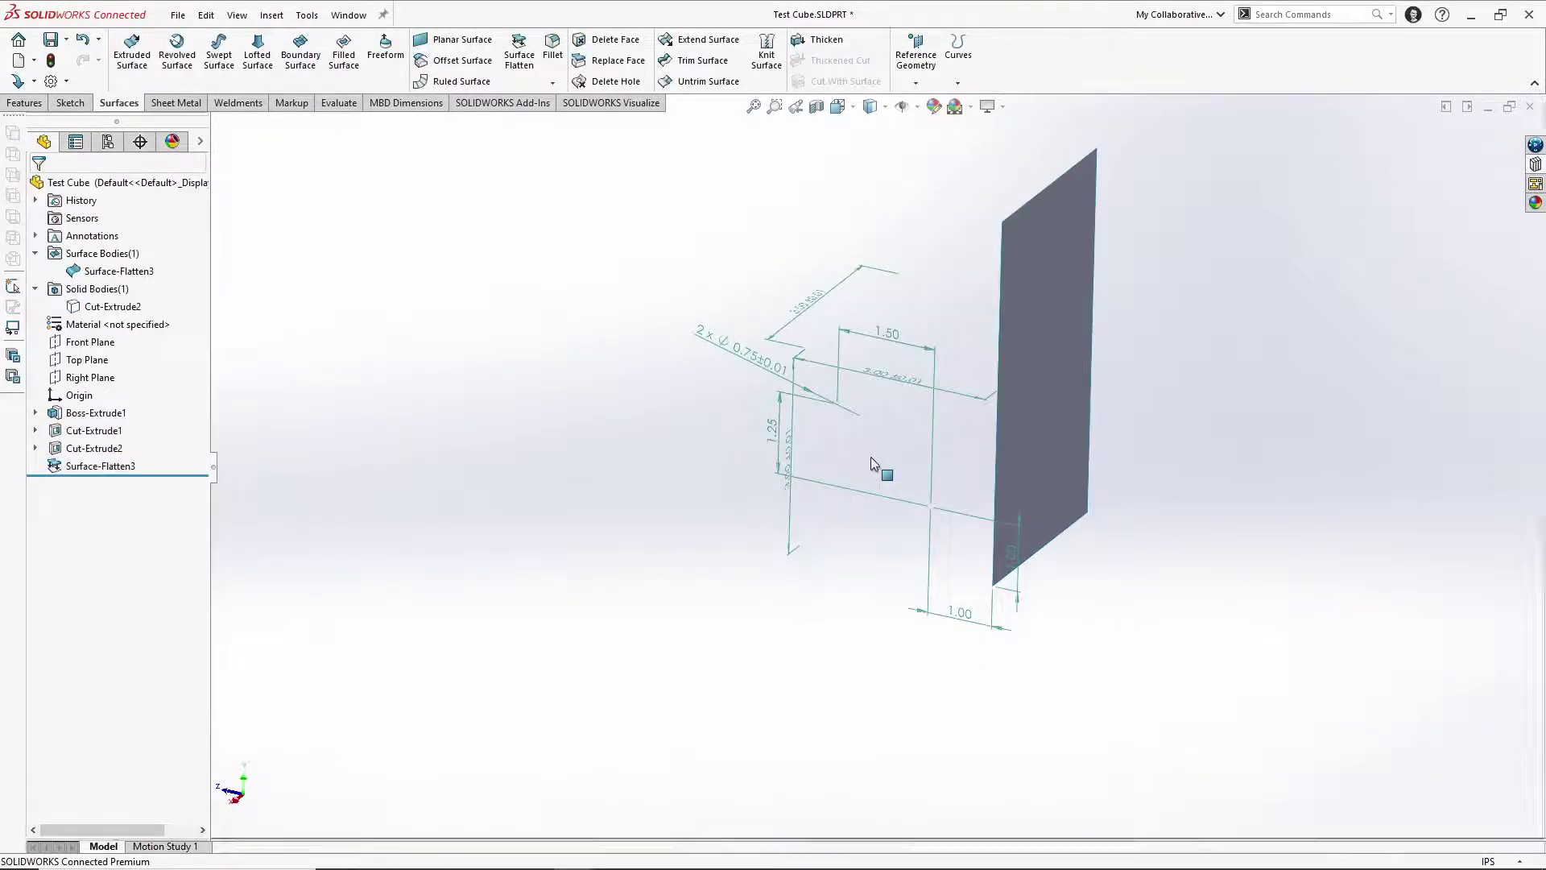
pyautogui.rightClick(1046, 345)
pyautogui.click(1139, 424)
# - Start a 1 in pipe route from the block using the Sch 80 base configuration
pyautogui.moveTo(1139, 424); pyautogui.dragTo(934, 493, button='middle')
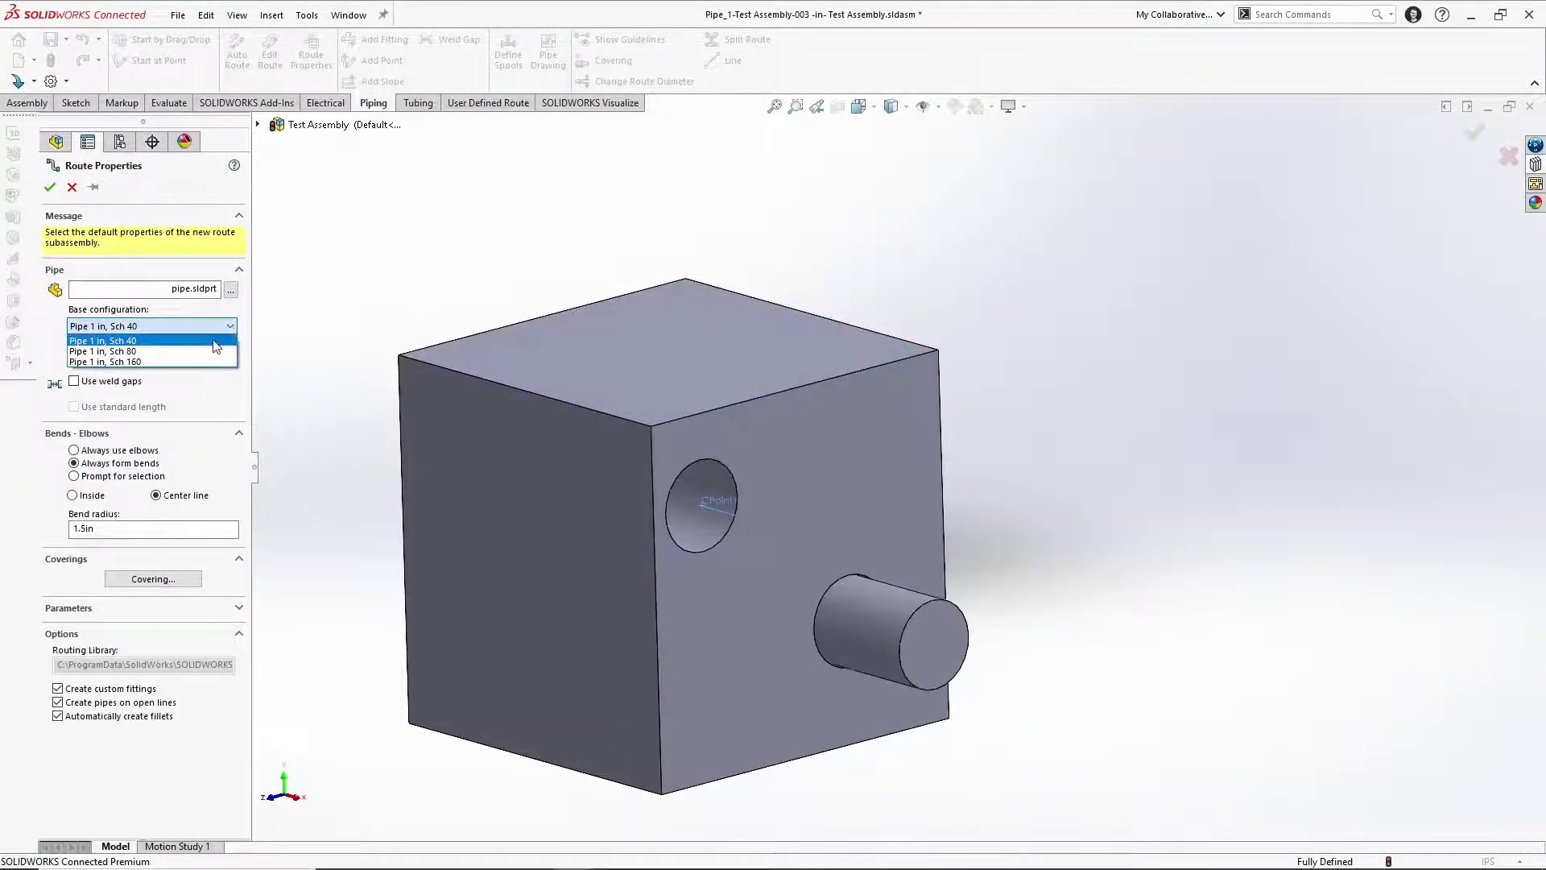
pyautogui.click(211, 352)
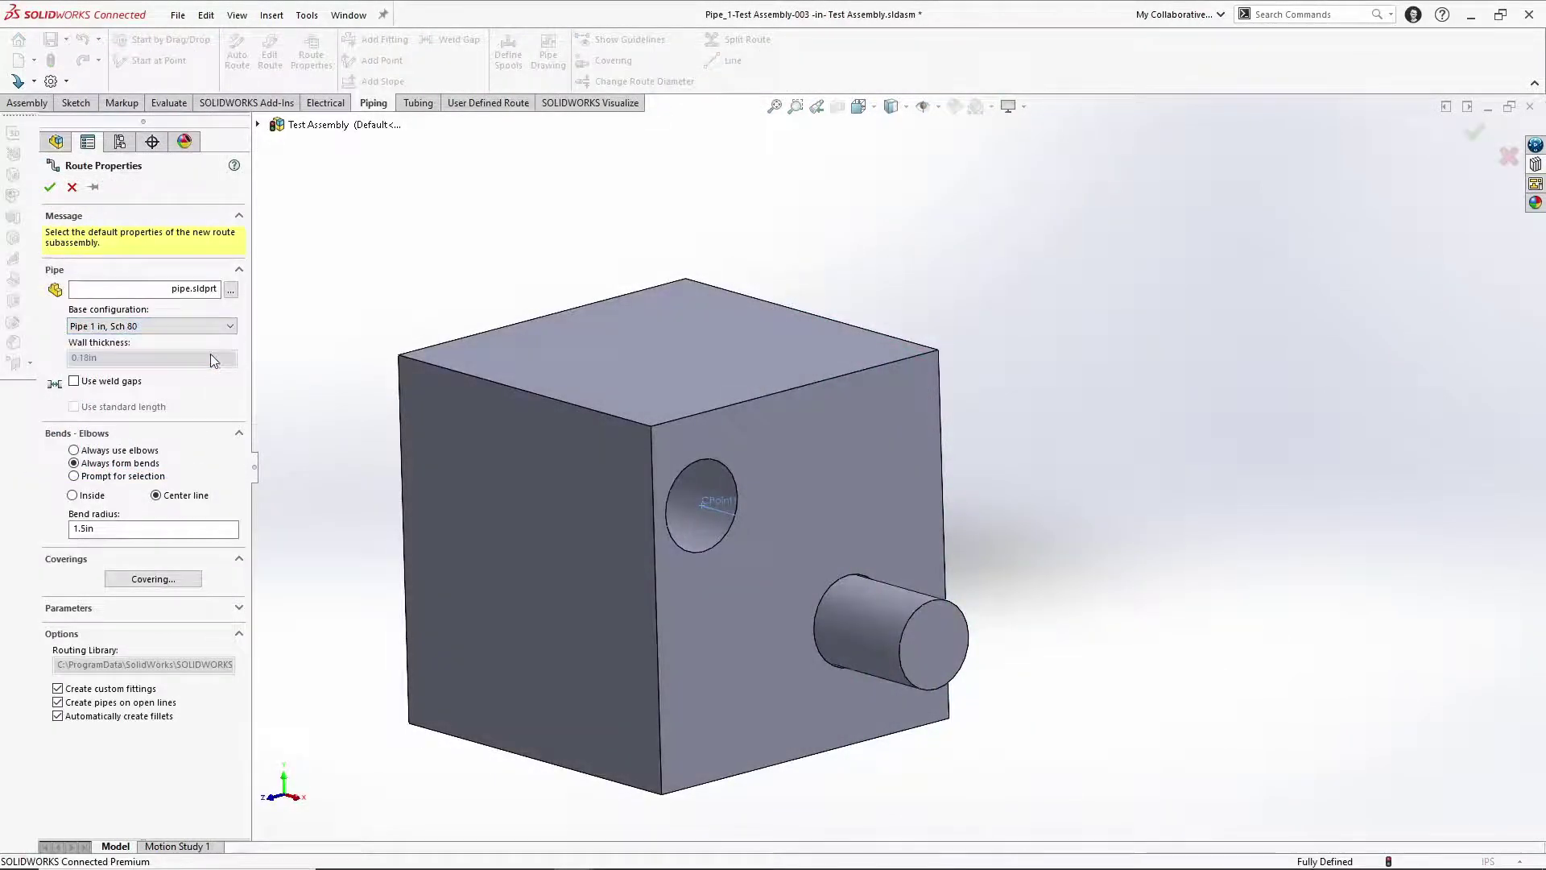
pyautogui.click(50, 188)
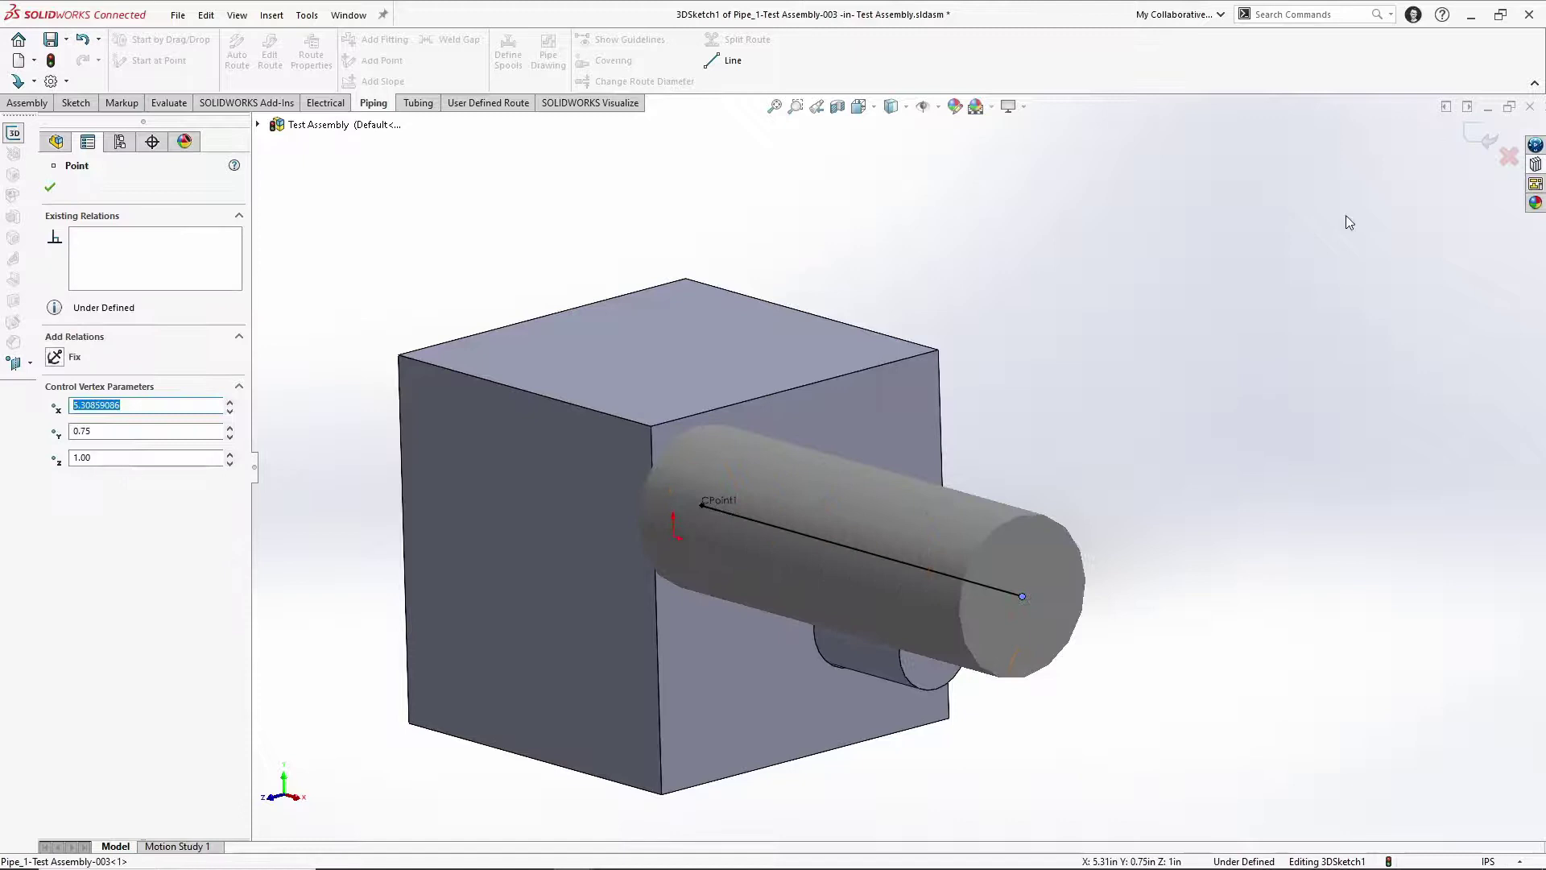